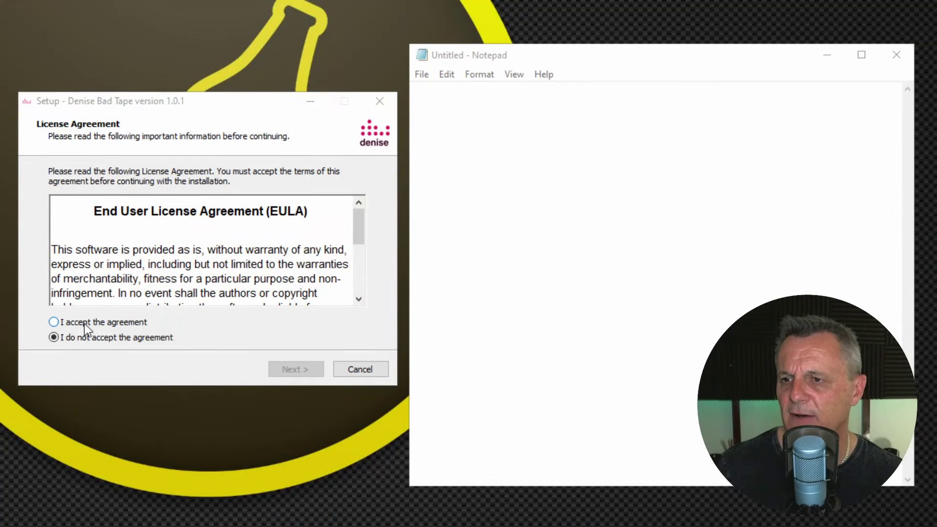
Step: Accept the licence, then paste the default path C:\Program Files\Denise\Bad Tape into Notepad
{"action": "left_click", "coordinate": [84, 323]}
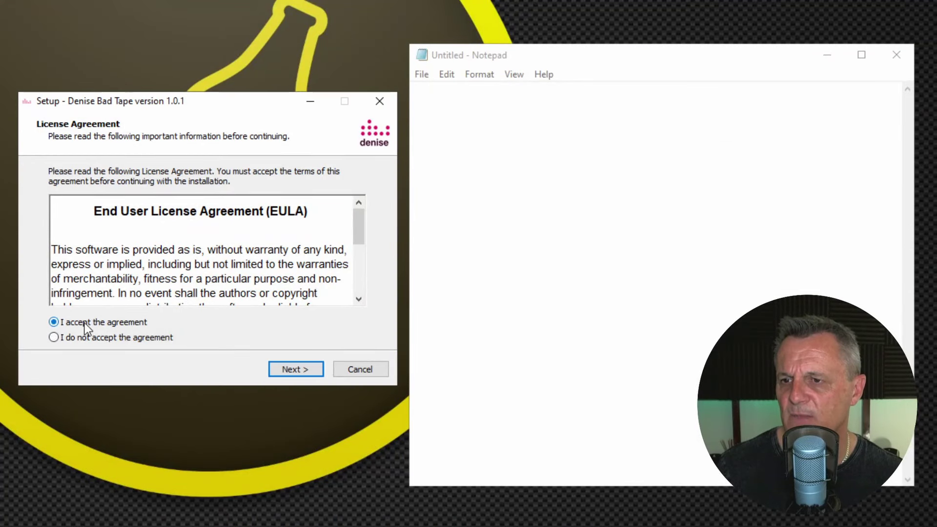
{"action": "left_click", "coordinate": [292, 366]}
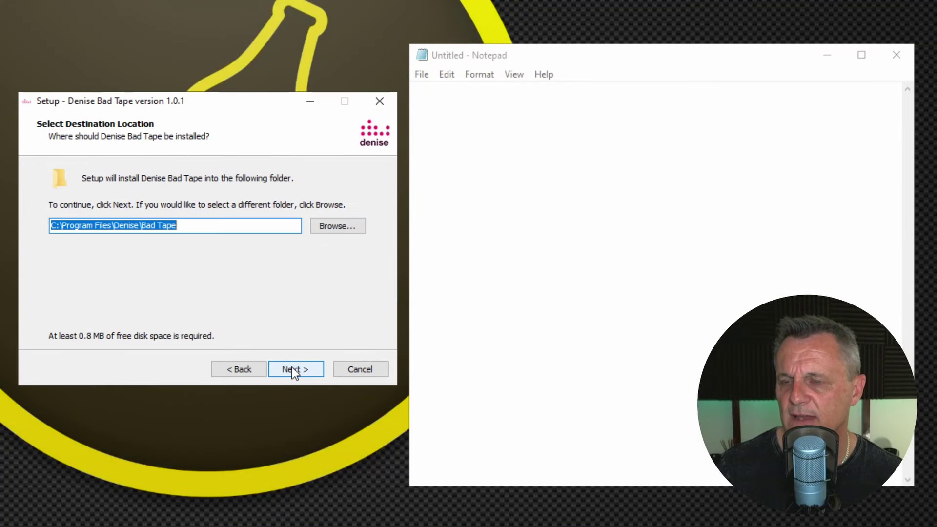
{"action": "right_click", "coordinate": [147, 223]}
{"action": "left_click", "coordinate": [193, 273]}
{"action": "left_click", "coordinate": [465, 152]}
{"action": "key", "text": "ctrl+v"}
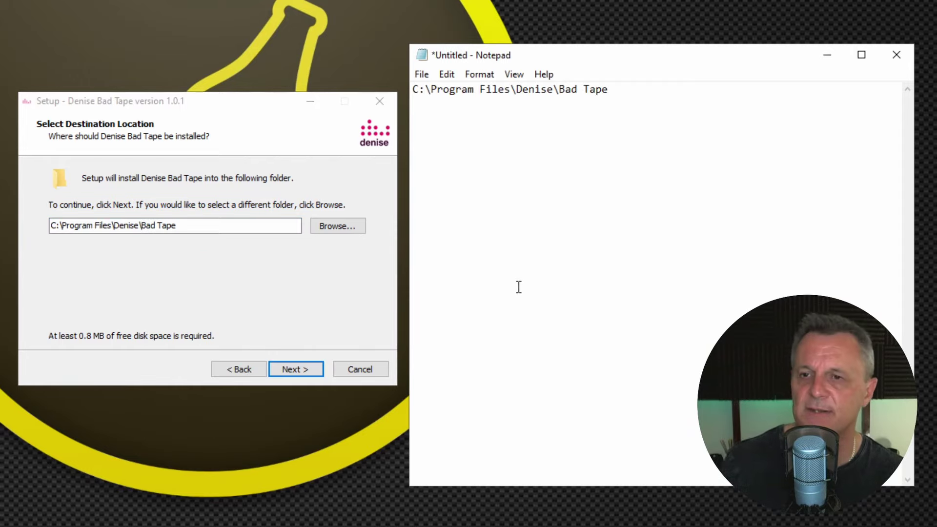
{"action": "key", "text": "Return"}
{"action": "key", "text": "Return"}
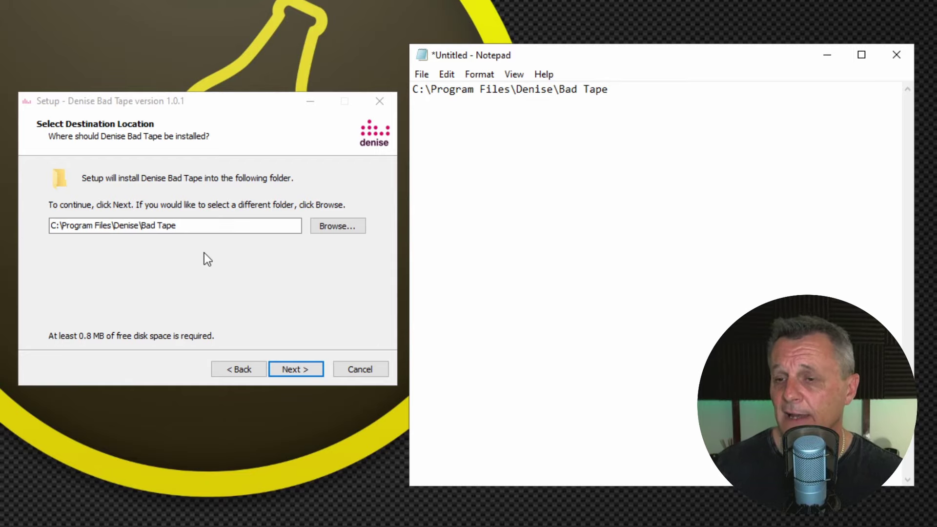
Step: Save the 32-bit VST2 path C:\Program Files (x86)\Steinberg\VSTPlugins in Notepad and continue
{"action": "left_click", "coordinate": [297, 369]}
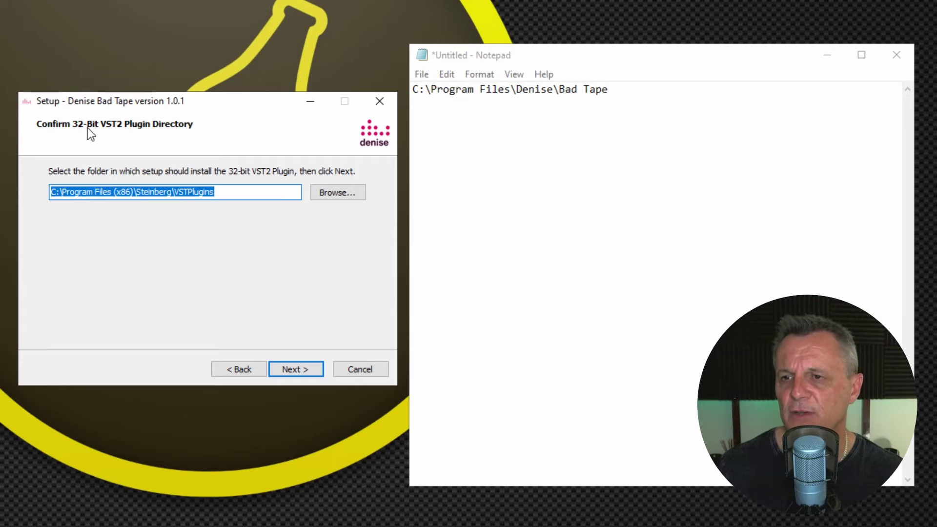
{"action": "right_click", "coordinate": [193, 190]}
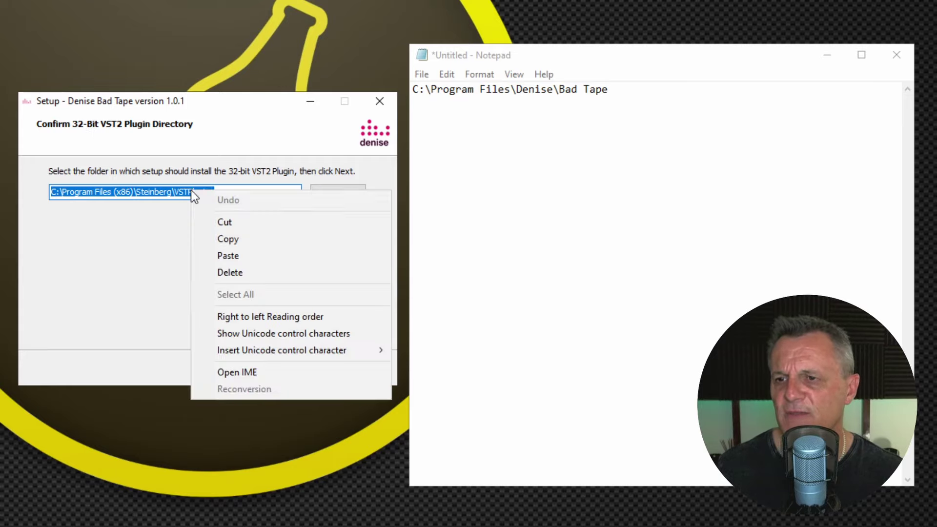
{"action": "left_click", "coordinate": [238, 239]}
{"action": "left_click", "coordinate": [423, 153]}
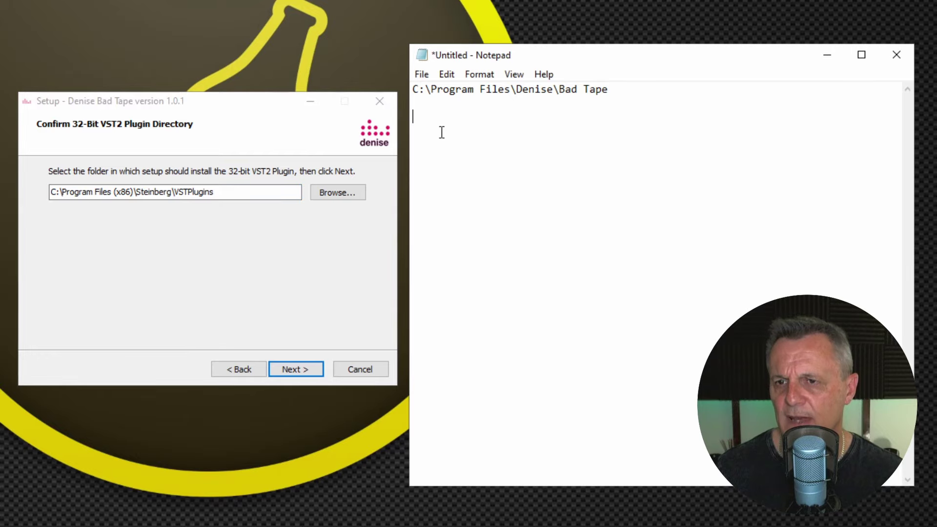
{"action": "key", "text": "ctrl+v"}
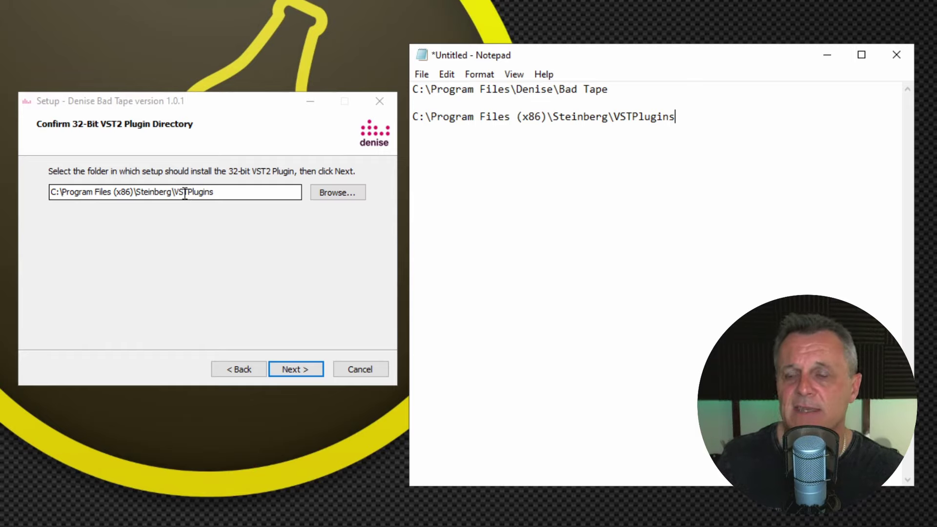
{"action": "left_click", "coordinate": [291, 369]}
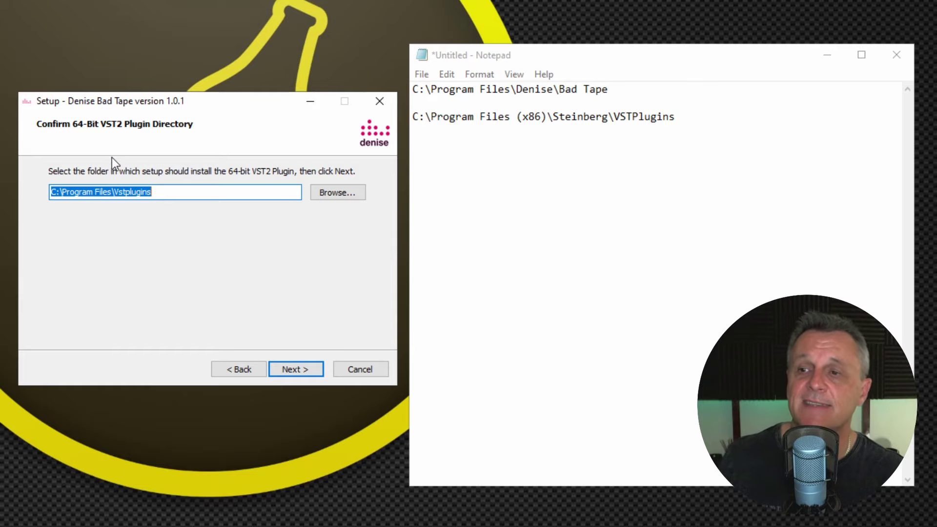
Step: Add the 64-bit VST2 path C:\Program Files\Vstplugins to Notepad's list and continue
{"action": "right_click", "coordinate": [112, 194]}
{"action": "left_click", "coordinate": [163, 245]}
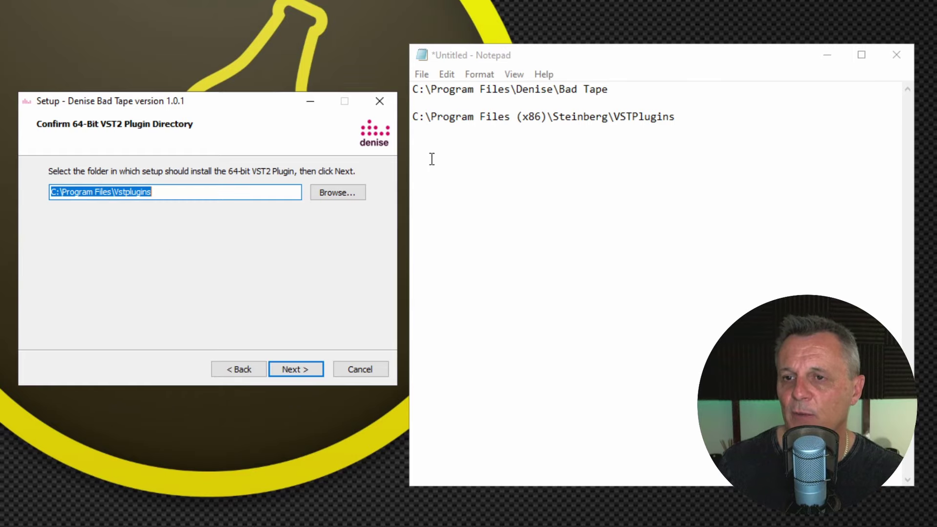
{"action": "left_click", "coordinate": [443, 150]}
{"action": "left_click", "coordinate": [715, 120]}
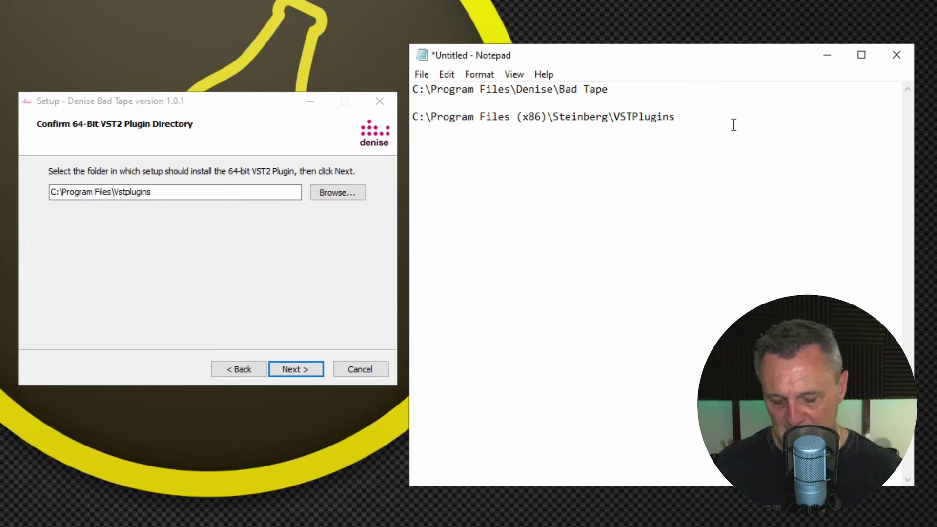
{"action": "key", "text": "Return"}
{"action": "key", "text": "Return"}
{"action": "key", "text": "ctrl+v"}
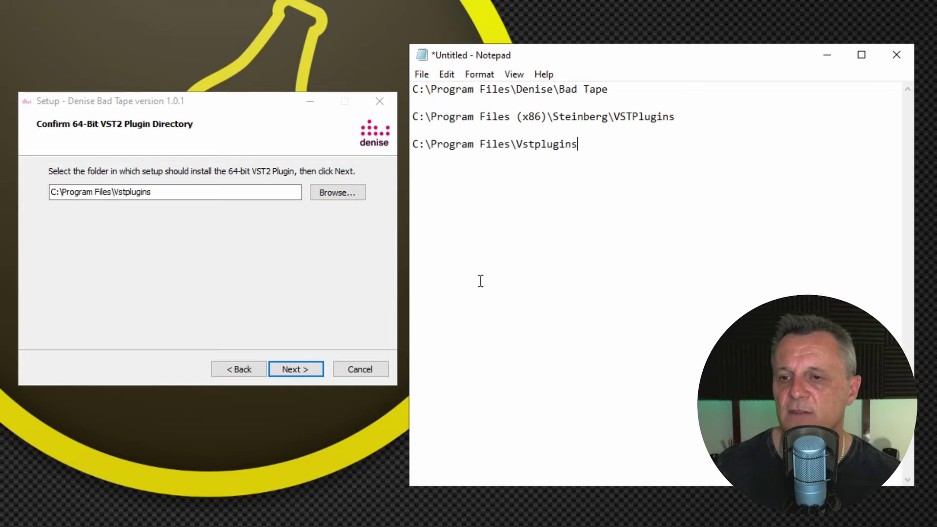
{"action": "left_click", "coordinate": [294, 370]}
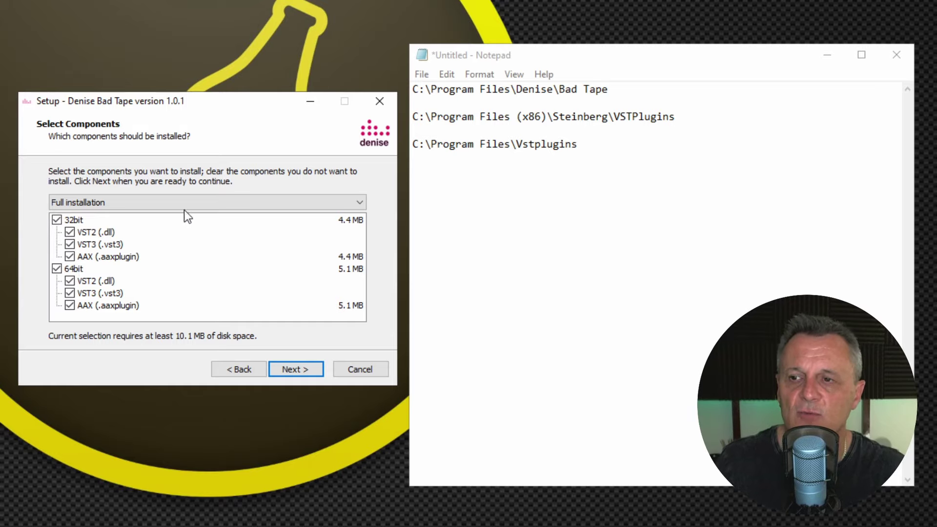
Step: Deselect the 32bit, 64-bit AAX and VST3 components, keeping only 64-bit VST2 (.dll)
{"action": "left_click", "coordinate": [56, 220]}
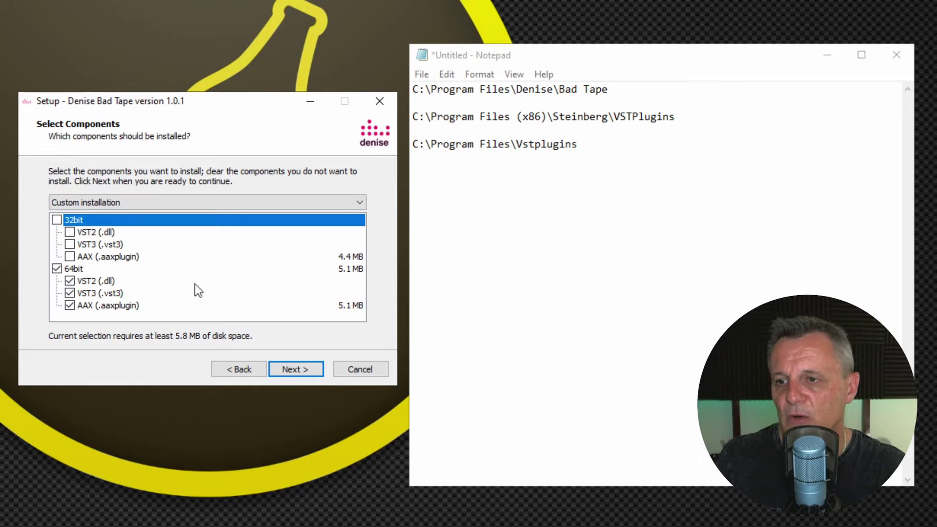
{"action": "left_click", "coordinate": [69, 306]}
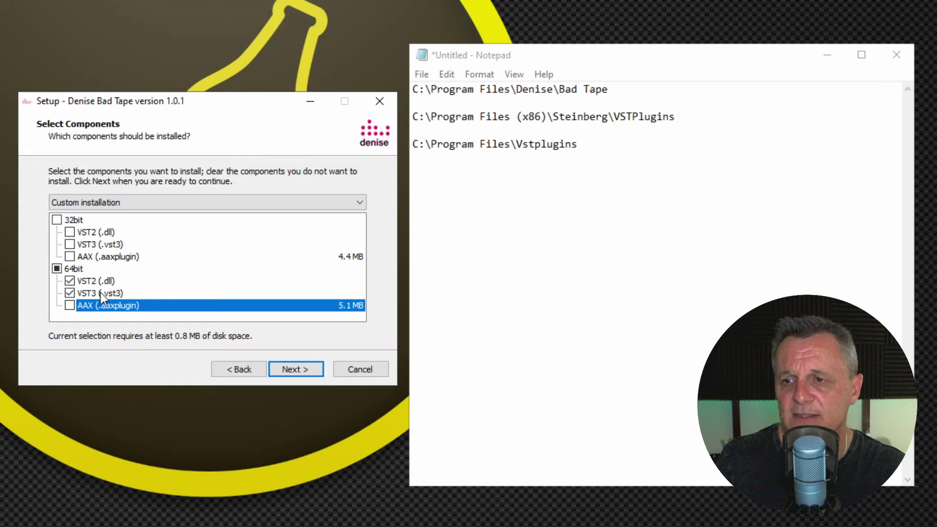
{"action": "left_click", "coordinate": [69, 293]}
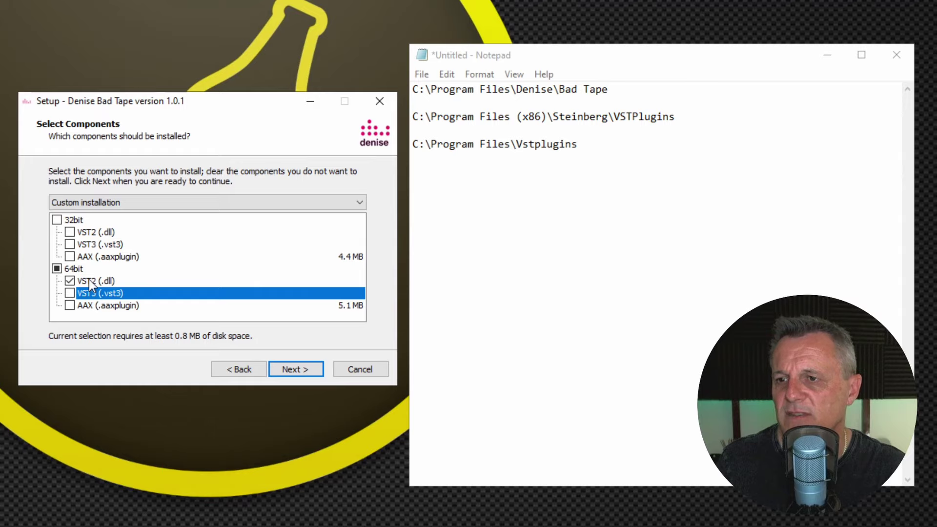
{"action": "left_click", "coordinate": [90, 283]}
{"action": "left_click", "coordinate": [69, 281]}
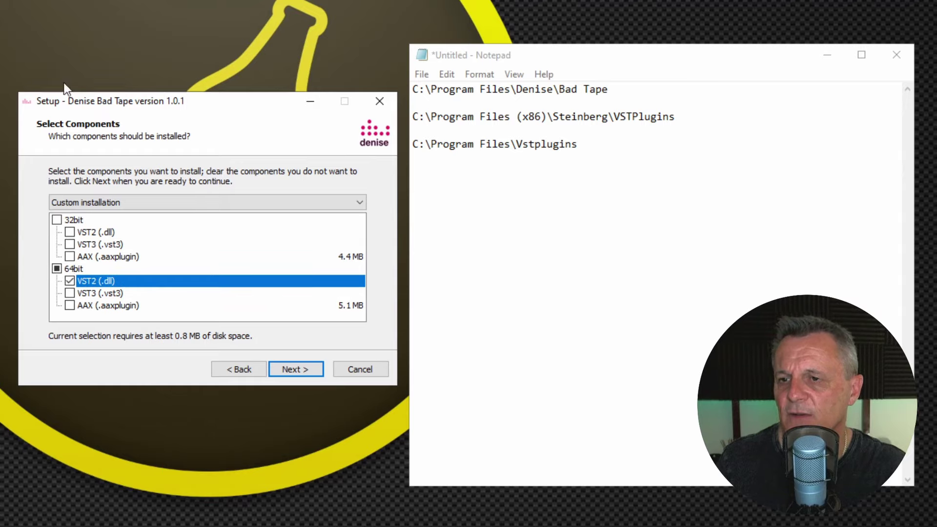
Step: Install the selected component and proceed to the setup's completion page
{"action": "left_click", "coordinate": [296, 370]}
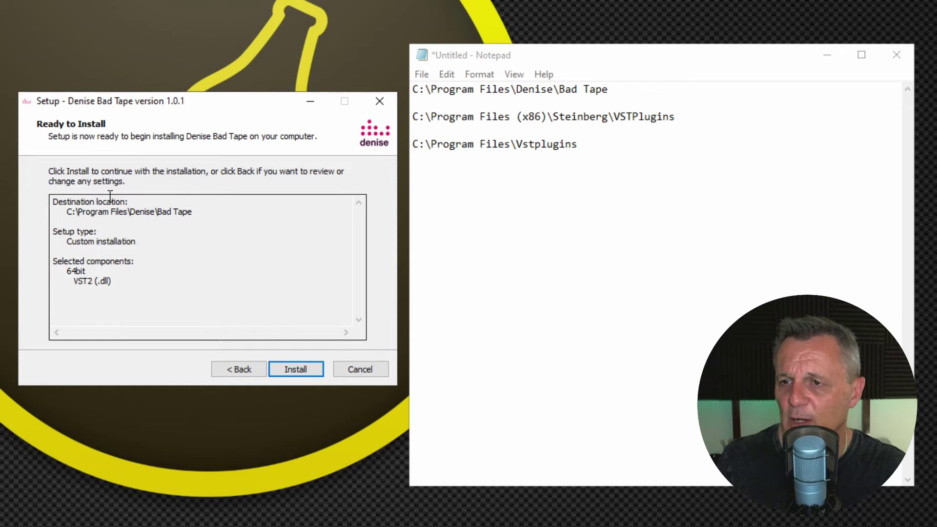
{"action": "left_click", "coordinate": [292, 367]}
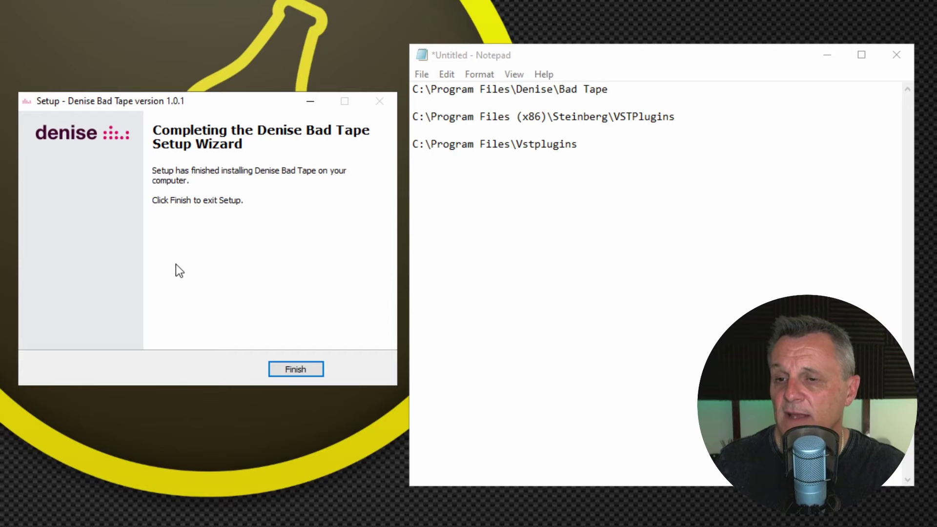
{"action": "left_click", "coordinate": [296, 369]}
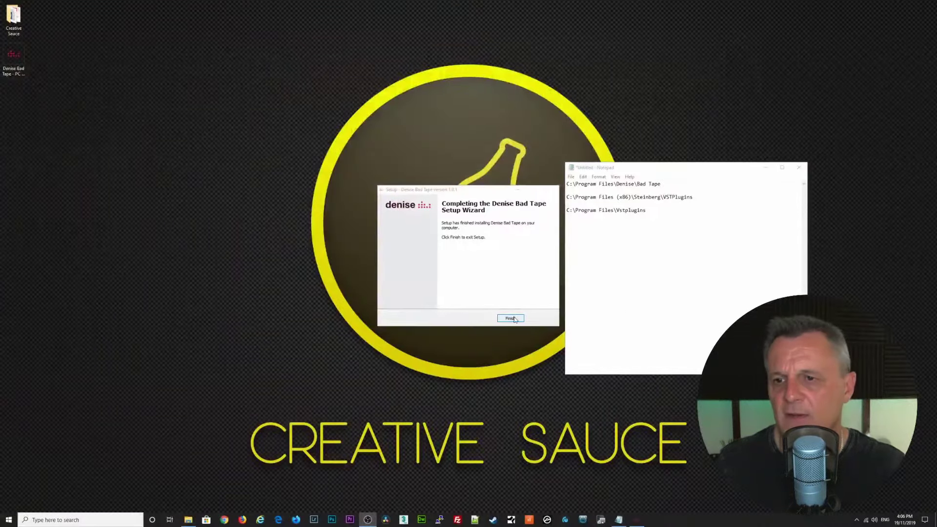
Step: Close the finished installer, move Notepad to the top right, and launch Cakewalk
{"action": "left_click", "coordinate": [511, 318]}
{"action": "left_click_drag", "start_coordinate": [698, 171], "coordinate": [802, 61]}
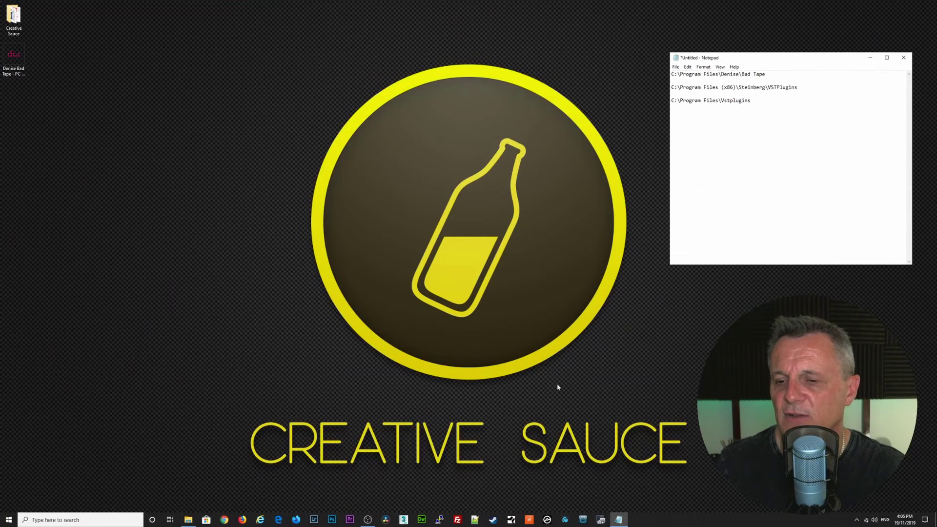
{"action": "left_click", "coordinate": [529, 520]}
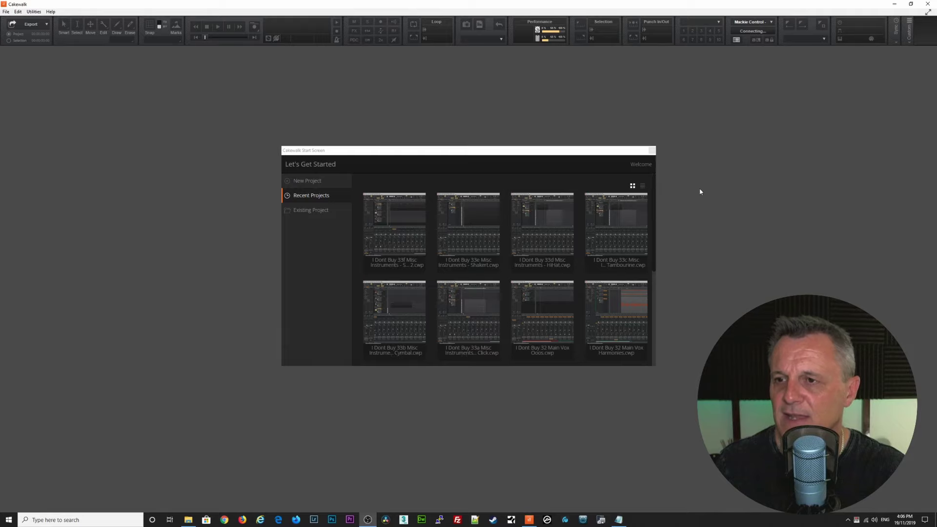
Step: Create an Empty Project, expand the Denise plug-in folder, and insert an audio track
{"action": "left_click", "coordinate": [304, 180]}
{"action": "left_click", "coordinate": [610, 219]}
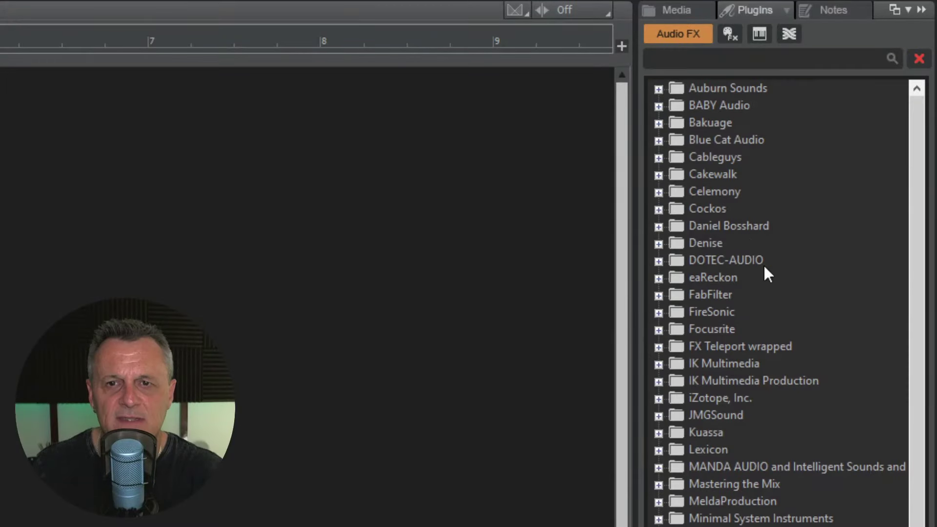
{"action": "left_click", "coordinate": [658, 244]}
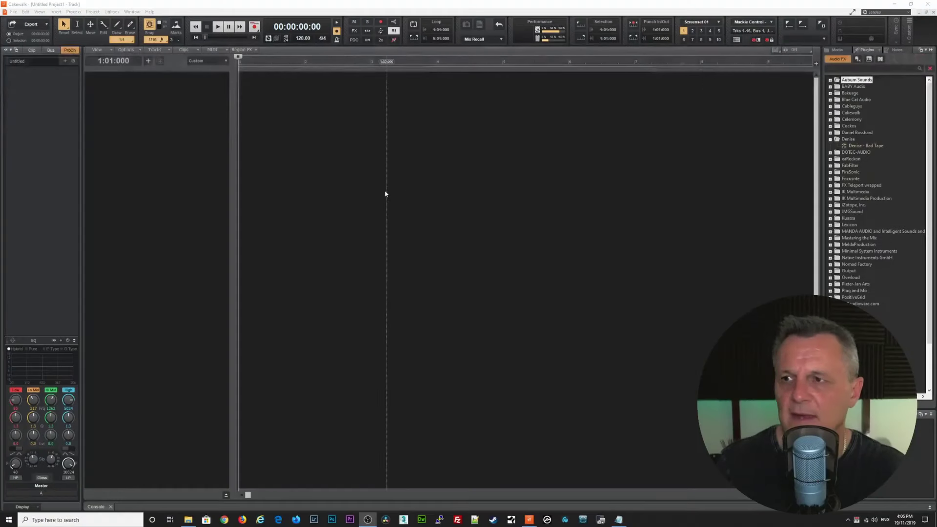
{"action": "right_click", "coordinate": [178, 104]}
{"action": "left_click", "coordinate": [200, 119]}
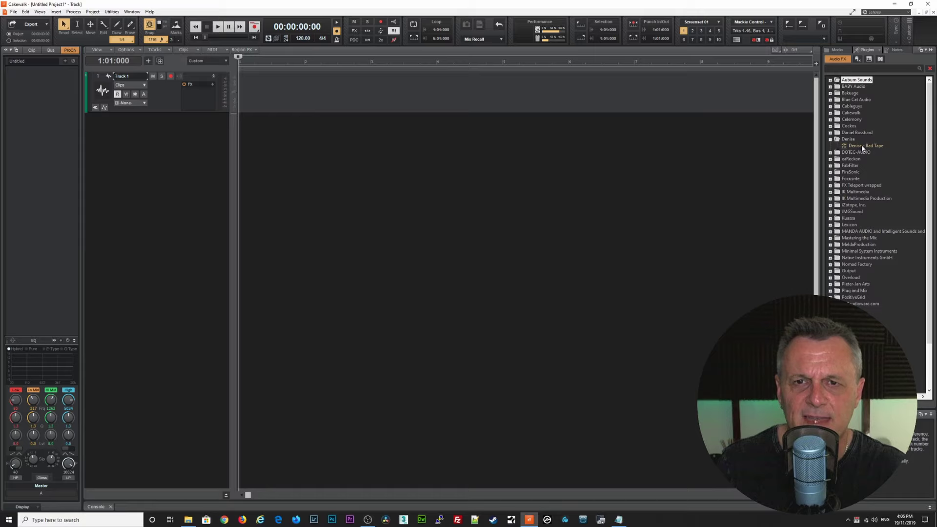
Step: Add Denise - Bad Tape to Track 1's FX bin and centre its plugin window
{"action": "left_click_drag", "start_coordinate": [862, 145], "coordinate": [206, 101]}
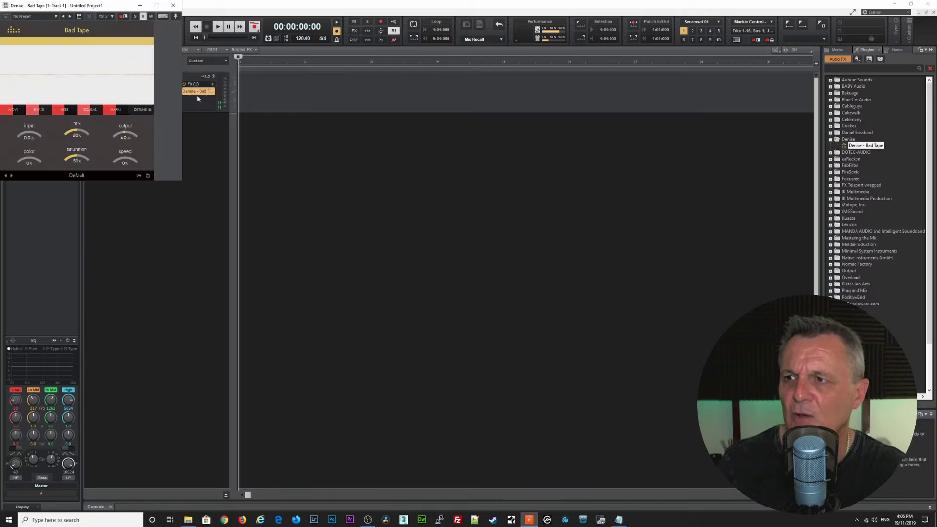
{"action": "left_click_drag", "start_coordinate": [104, 7], "coordinate": [564, 183]}
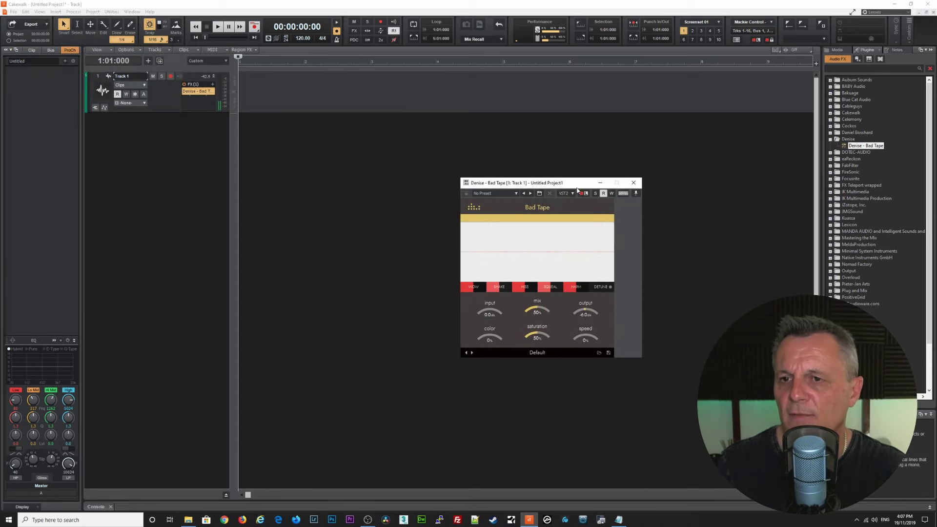
{"action": "left_click_drag", "start_coordinate": [574, 186], "coordinate": [518, 180]}
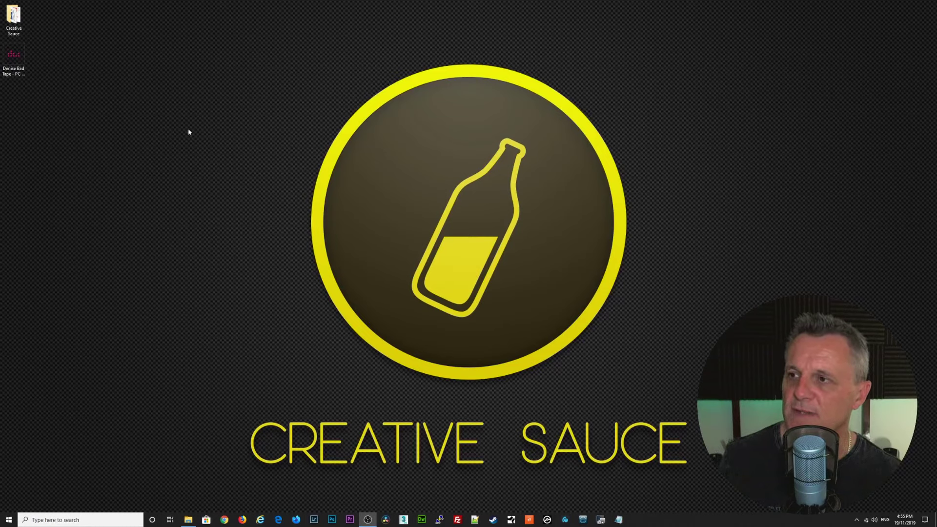
Step: Relaunch the Denise Bad Tape installer and place a blank Notepad beside it
{"action": "double_click", "coordinate": [17, 60]}
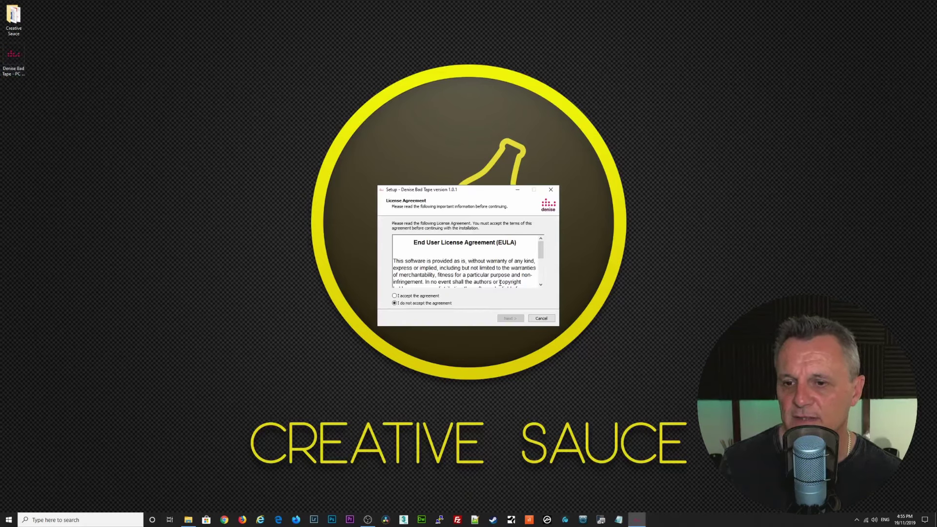
{"action": "left_click", "coordinate": [618, 519]}
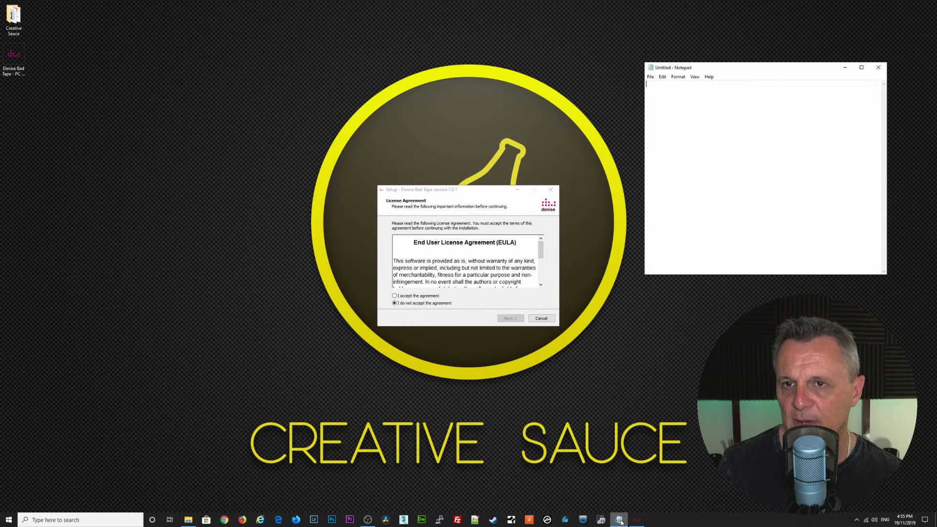
{"action": "left_click_drag", "start_coordinate": [754, 69], "coordinate": [694, 163]}
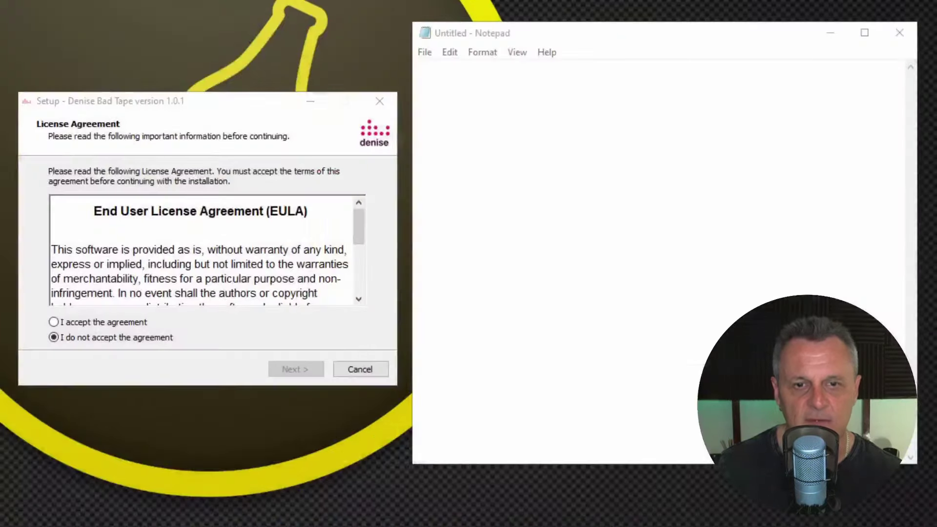
Step: Accept the licence and keep the default install and 32-bit VST2 folders
{"action": "left_click", "coordinate": [111, 324]}
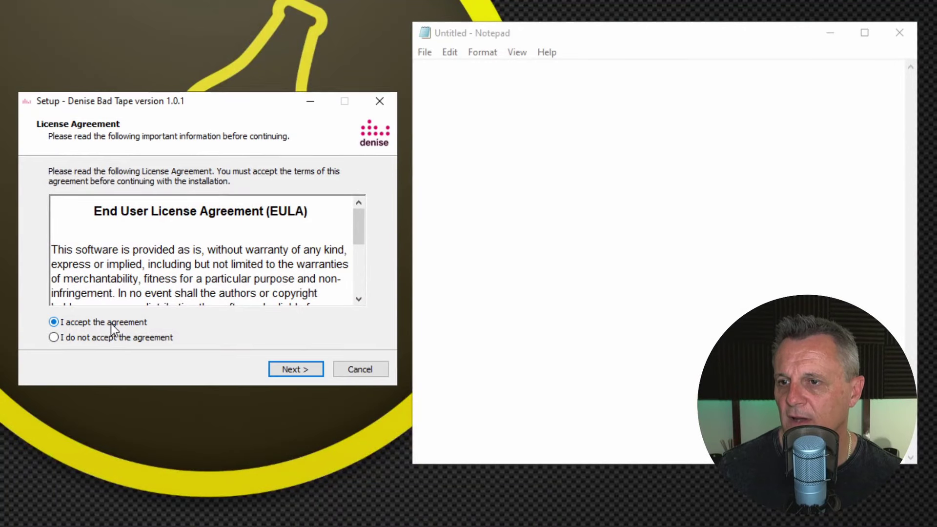
{"action": "left_click", "coordinate": [282, 367]}
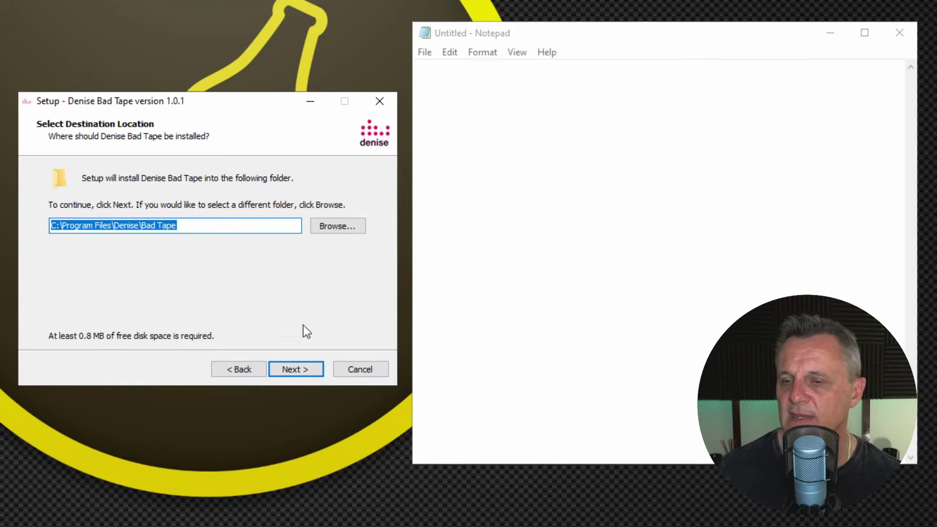
{"action": "left_click", "coordinate": [284, 370]}
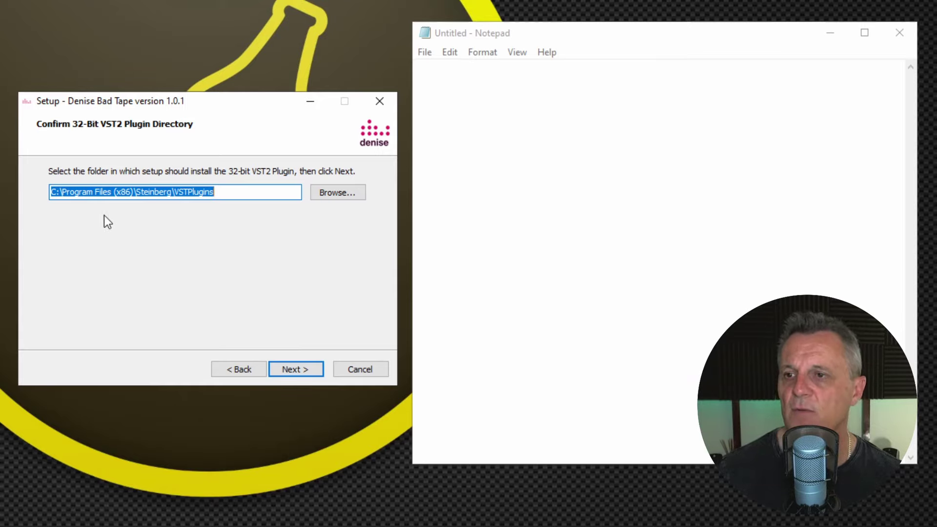
{"action": "left_click", "coordinate": [291, 369]}
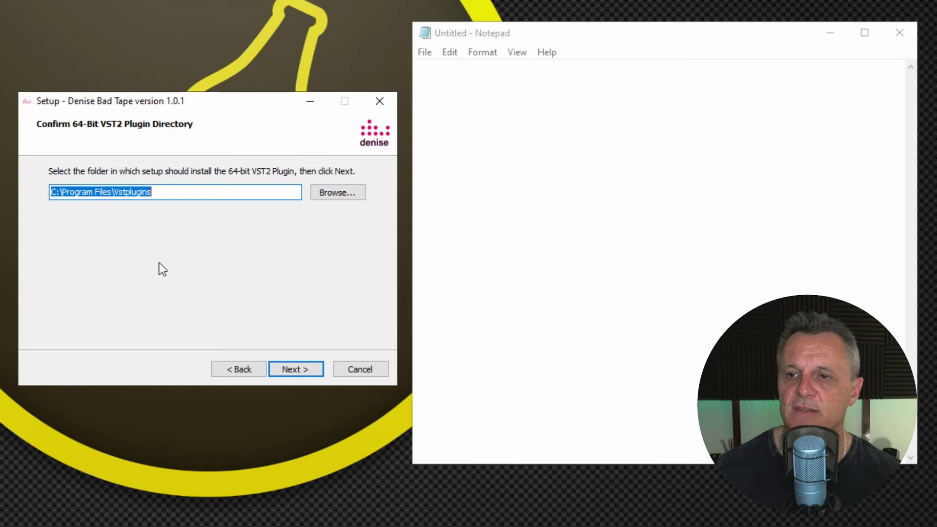
Step: Browse to set the 64-bit VST2 plugin folder to D:\MyVSTs
{"action": "left_click", "coordinate": [327, 190]}
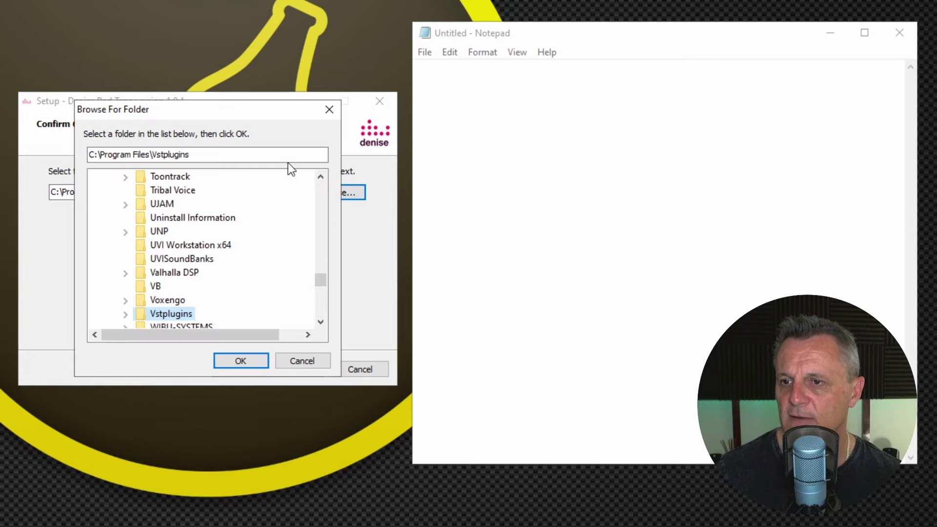
{"action": "left_click_drag", "start_coordinate": [321, 271], "coordinate": [325, 176]}
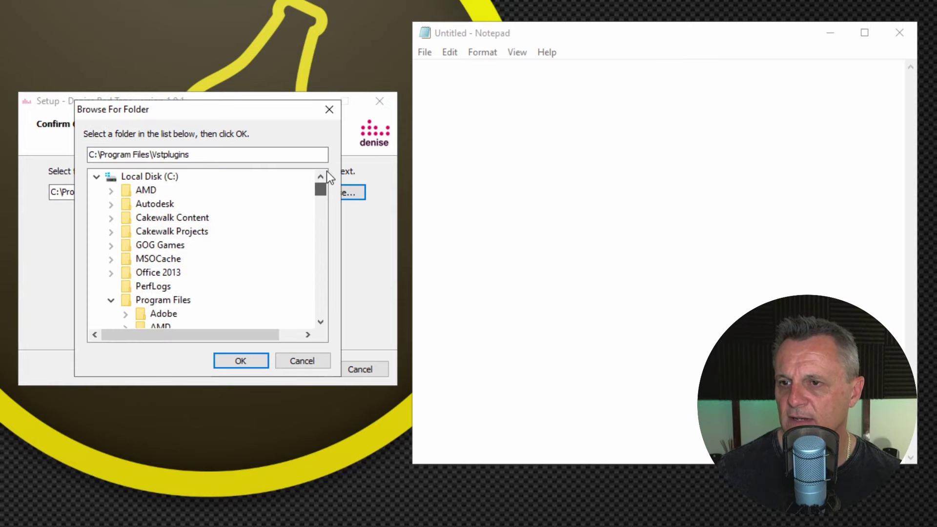
{"action": "left_click", "coordinate": [119, 300]}
{"action": "left_click", "coordinate": [96, 178]}
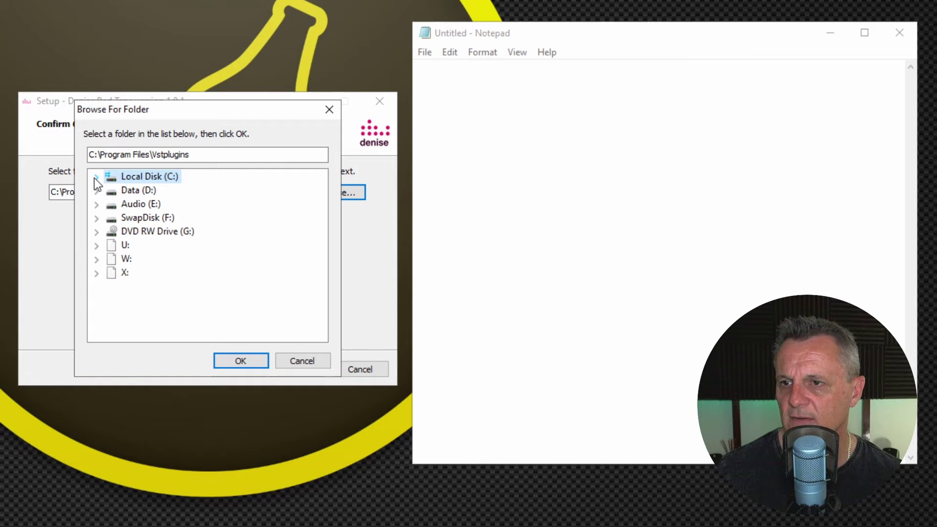
{"action": "left_click", "coordinate": [128, 190]}
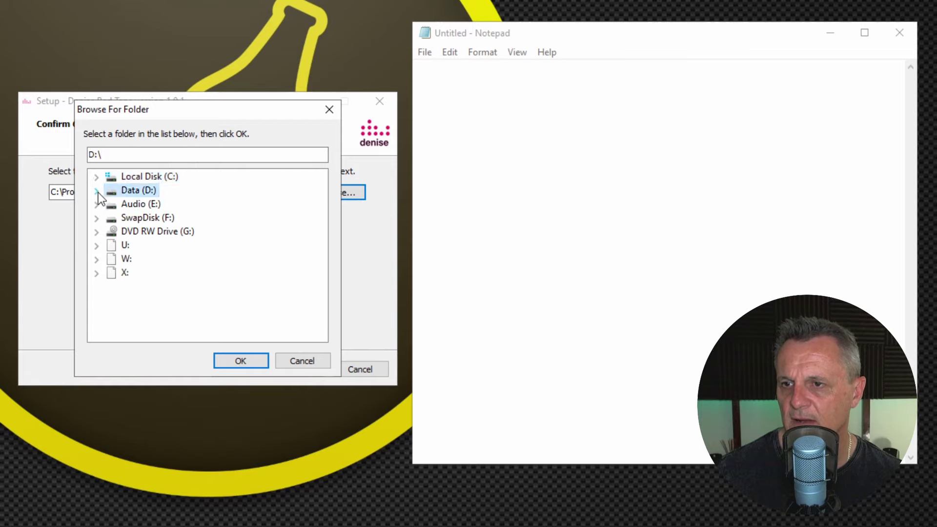
{"action": "left_click", "coordinate": [97, 191]}
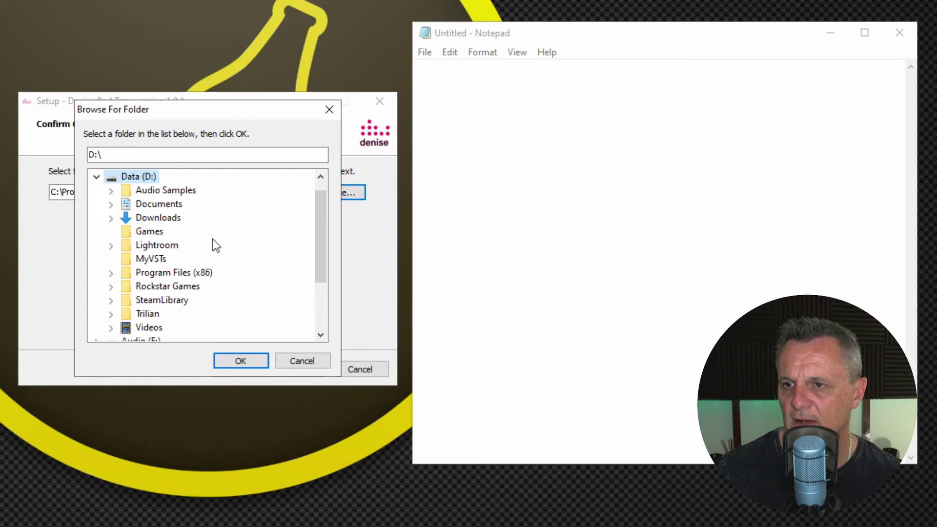
{"action": "left_click", "coordinate": [153, 261]}
{"action": "left_click", "coordinate": [245, 361]}
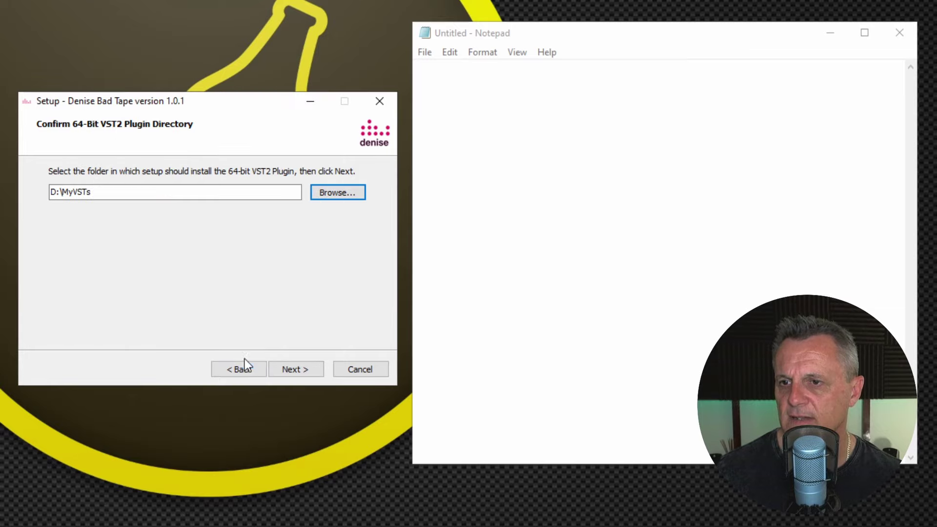
Step: Paste the D:\MyVSTs path into Notepad and continue to component selection
{"action": "double_click", "coordinate": [102, 193]}
{"action": "key", "text": "ctrl+c"}
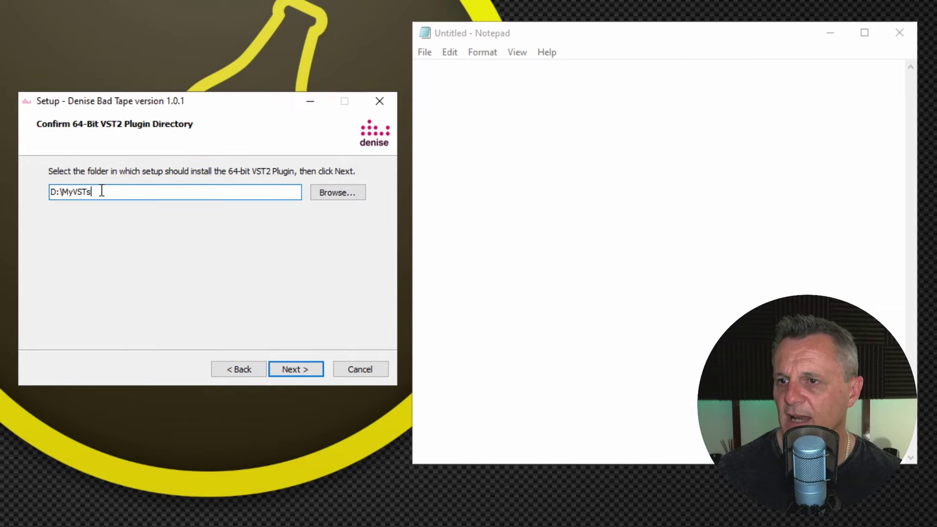
{"action": "left_click", "coordinate": [621, 146]}
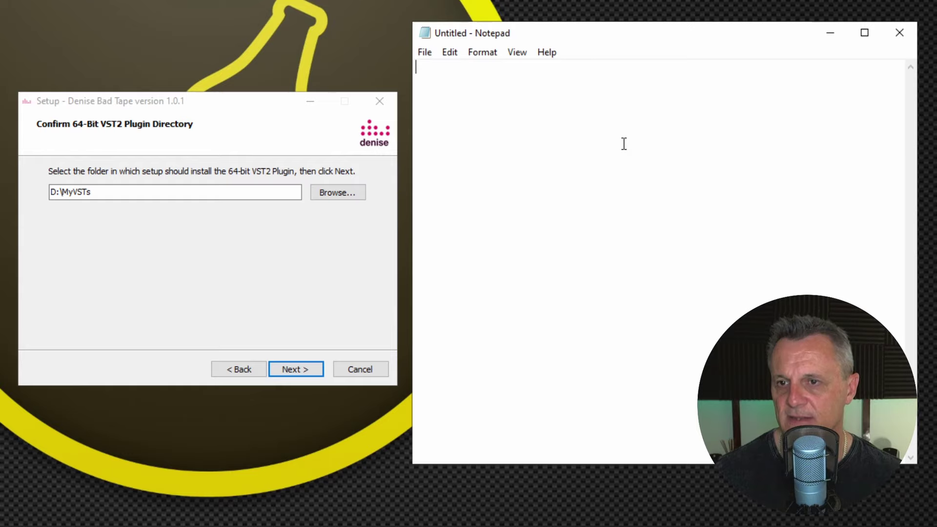
{"action": "key", "text": "ctrl+v"}
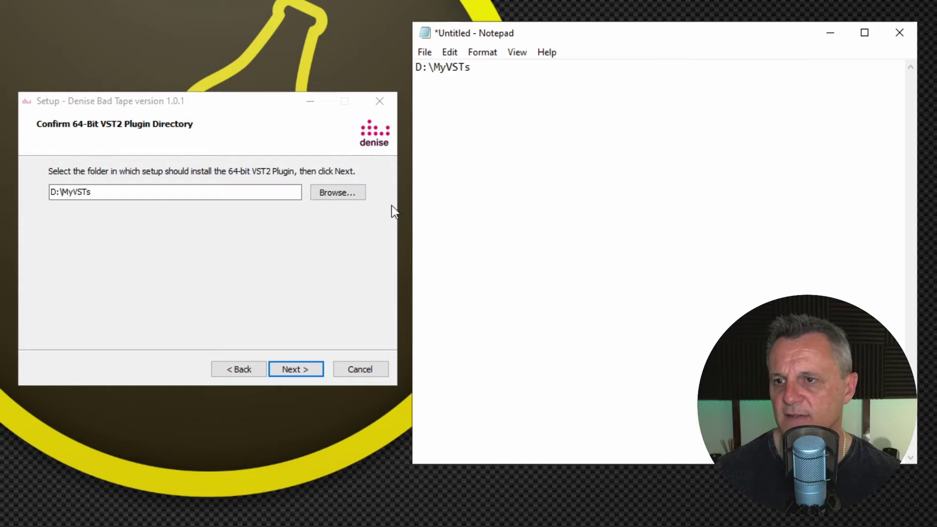
{"action": "left_click", "coordinate": [293, 371]}
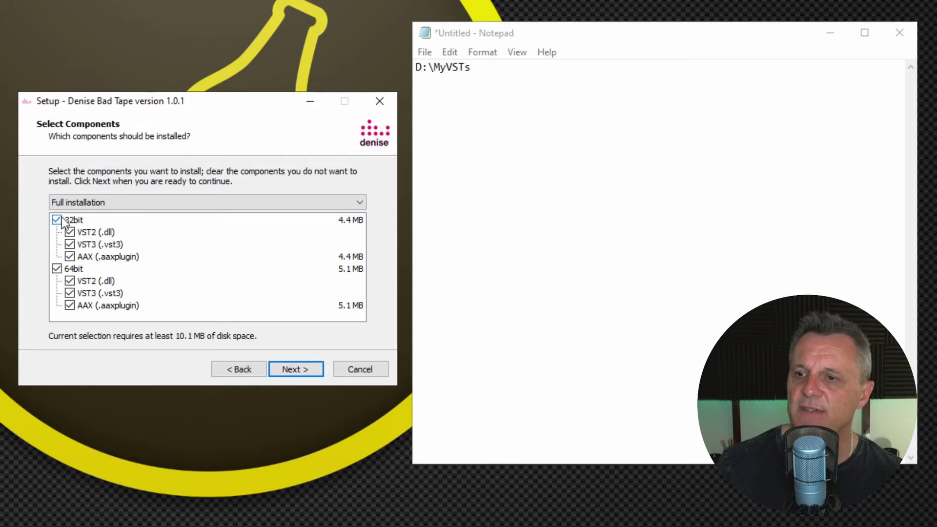
Step: Deselect the 32-bit, 64-bit AAX and 64-bit VST3 components
{"action": "left_click", "coordinate": [56, 220]}
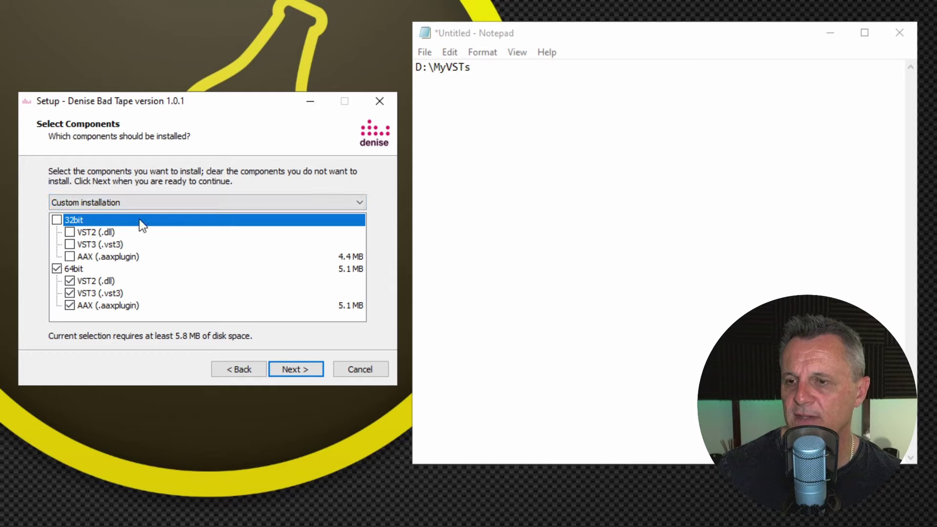
{"action": "left_click", "coordinate": [70, 306]}
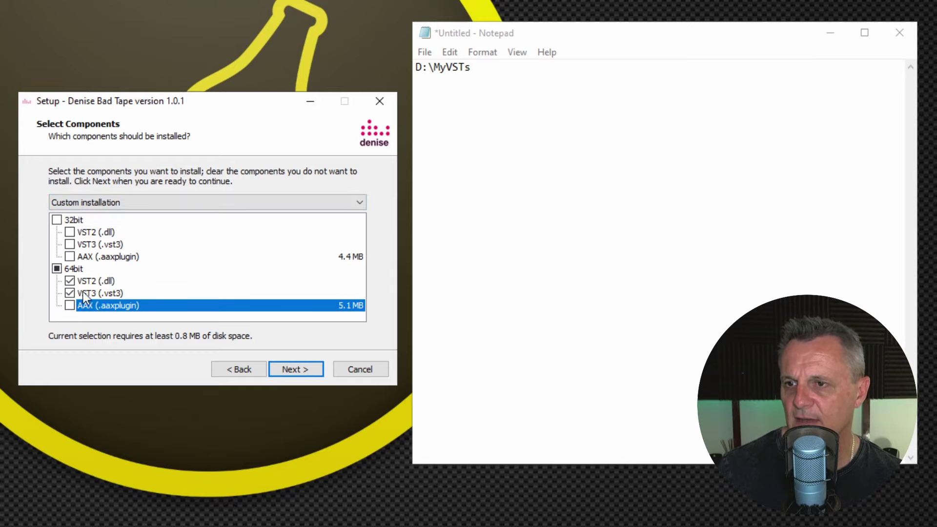
{"action": "left_click", "coordinate": [70, 293]}
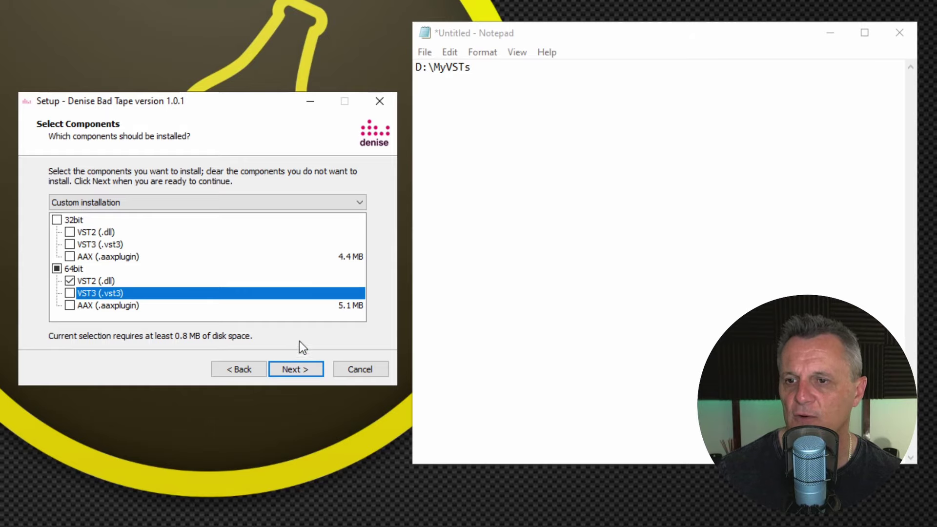
Step: Install the 64-bit VST2 component, close the finished setup, and move Notepad top-right
{"action": "left_click", "coordinate": [289, 367]}
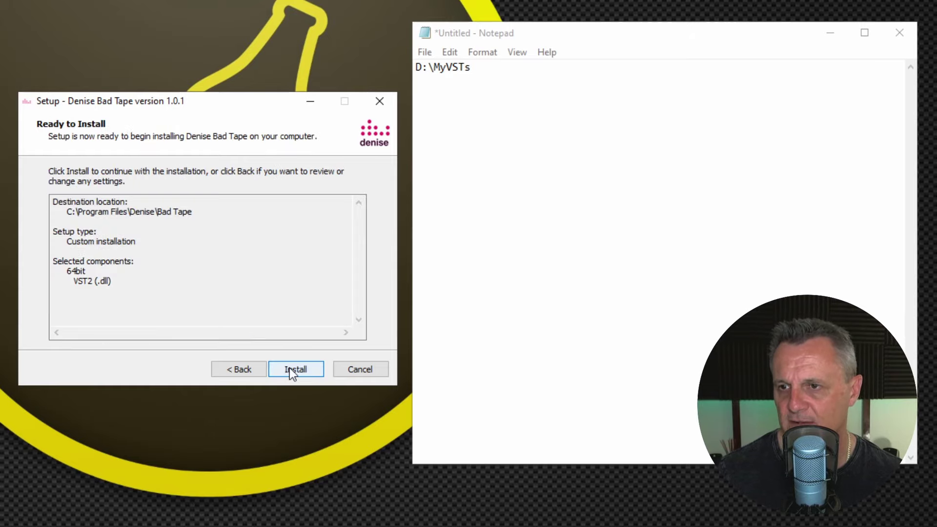
{"action": "left_click", "coordinate": [294, 370]}
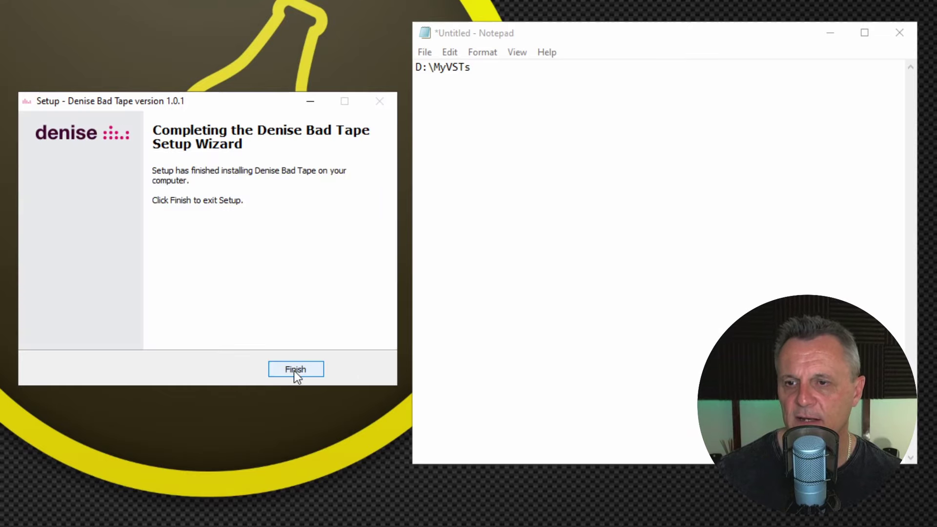
{"action": "left_click", "coordinate": [294, 370]}
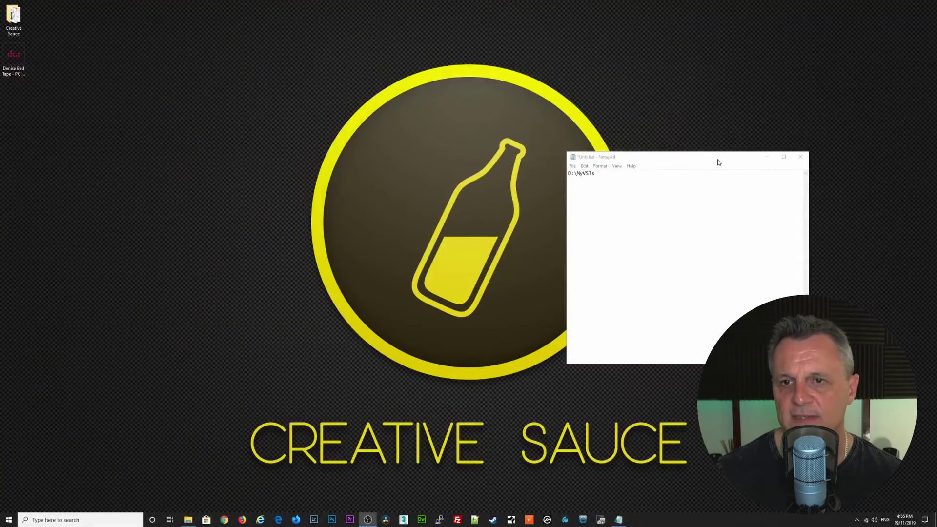
{"action": "left_click_drag", "start_coordinate": [718, 162], "coordinate": [798, 79]}
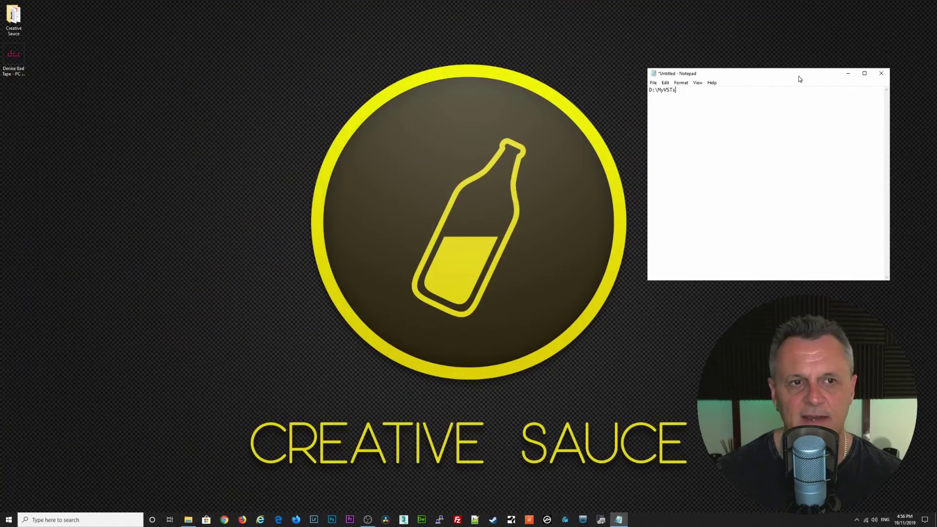
Step: Relaunch Cakewalk and open the Cakewalk Plug-in Manager from the Utilities menu
{"action": "left_click", "coordinate": [530, 520]}
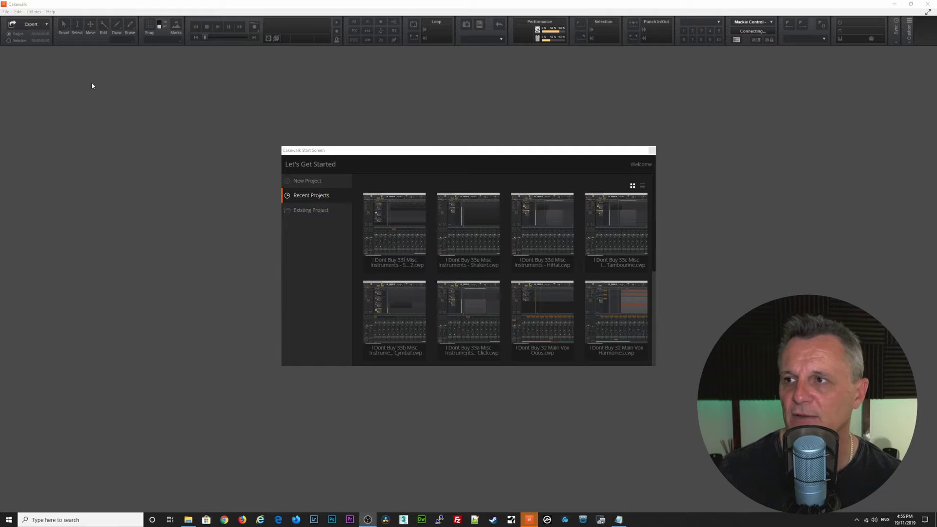
{"action": "left_click", "coordinate": [34, 12]}
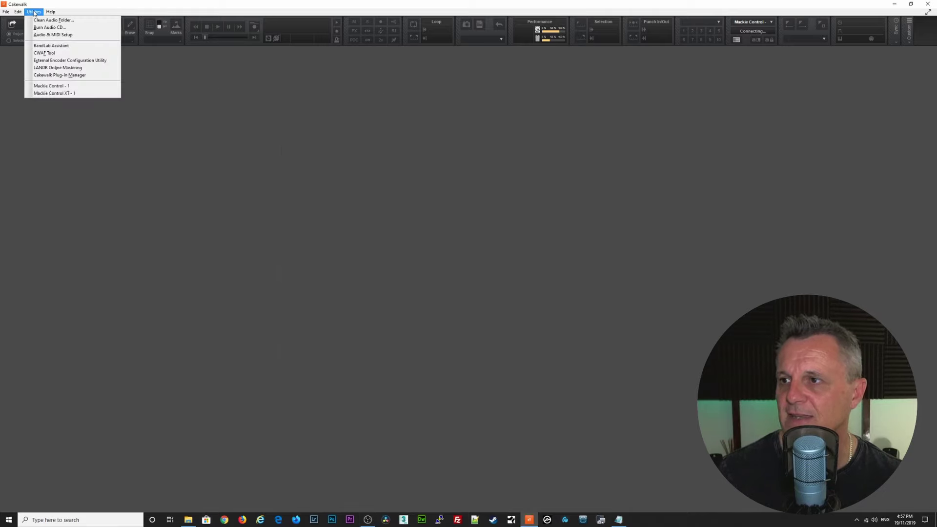
{"action": "left_click", "coordinate": [48, 76]}
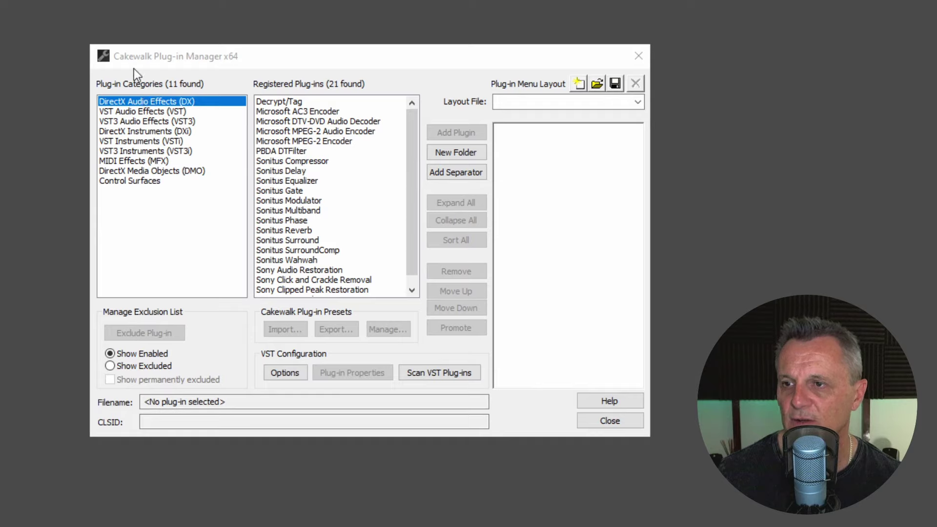
Step: Browse the VST, VST3, DirectX instrument, VST instrument and VST3 instrument plug-in categories
{"action": "left_click", "coordinate": [132, 112]}
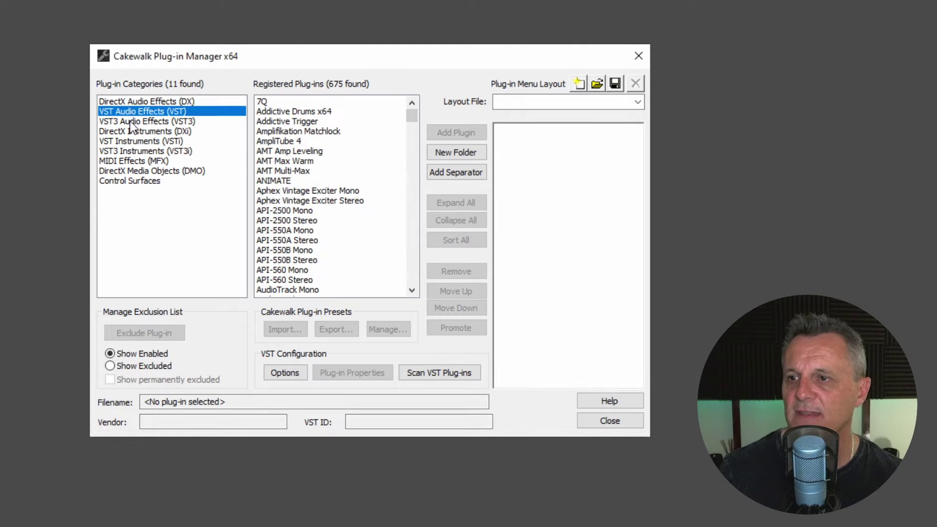
{"action": "left_click", "coordinate": [130, 122]}
{"action": "left_click", "coordinate": [129, 132]}
{"action": "left_click", "coordinate": [128, 142]}
{"action": "left_click", "coordinate": [128, 152]}
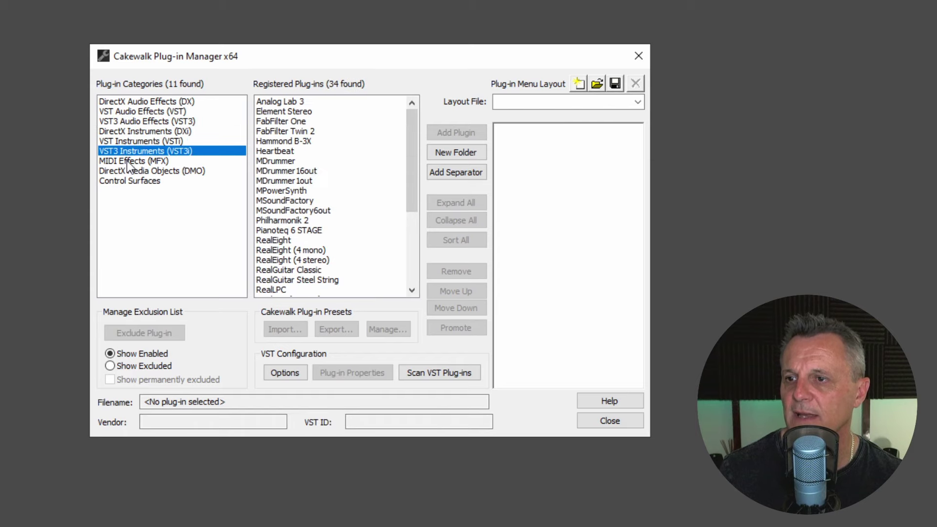
Step: Recheck the VST and VST3 effect and instrument lists, then open the VST Scan Paths options
{"action": "left_click", "coordinate": [123, 112]}
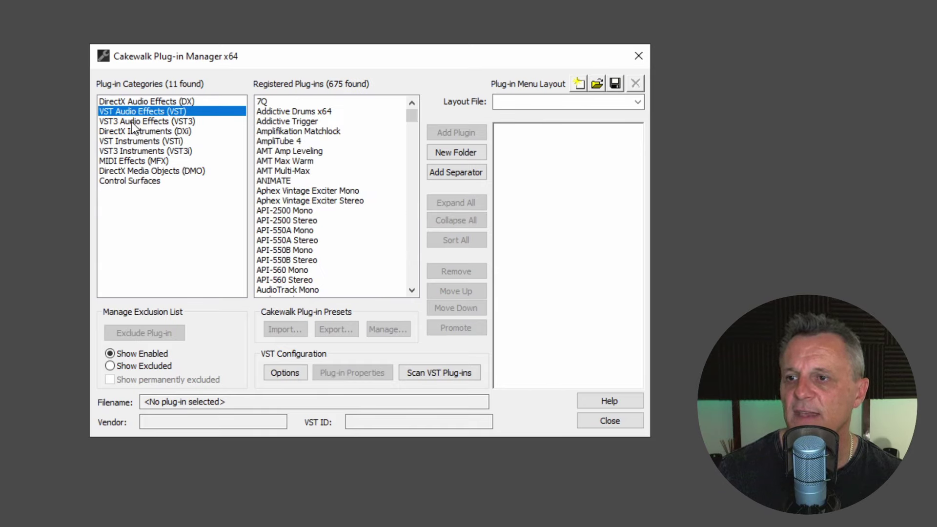
{"action": "left_click", "coordinate": [132, 122]}
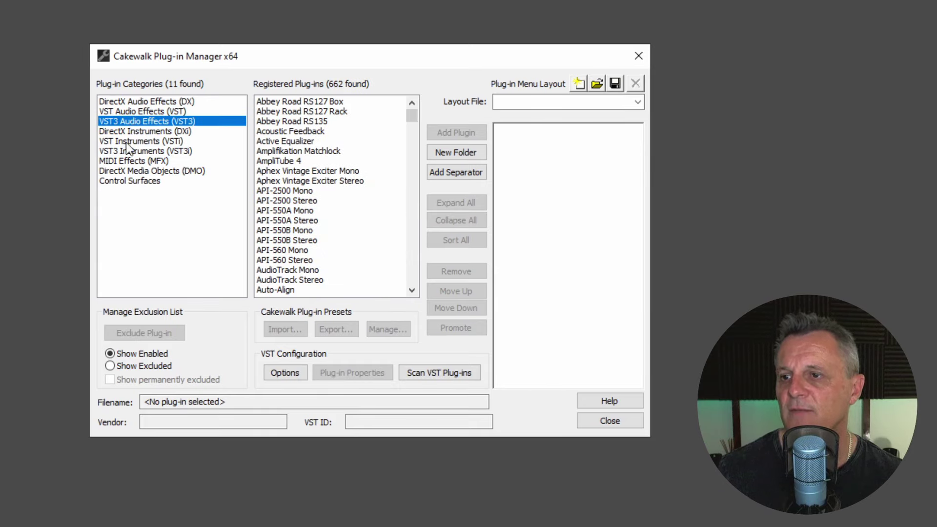
{"action": "left_click", "coordinate": [127, 142]}
{"action": "left_click", "coordinate": [132, 152]}
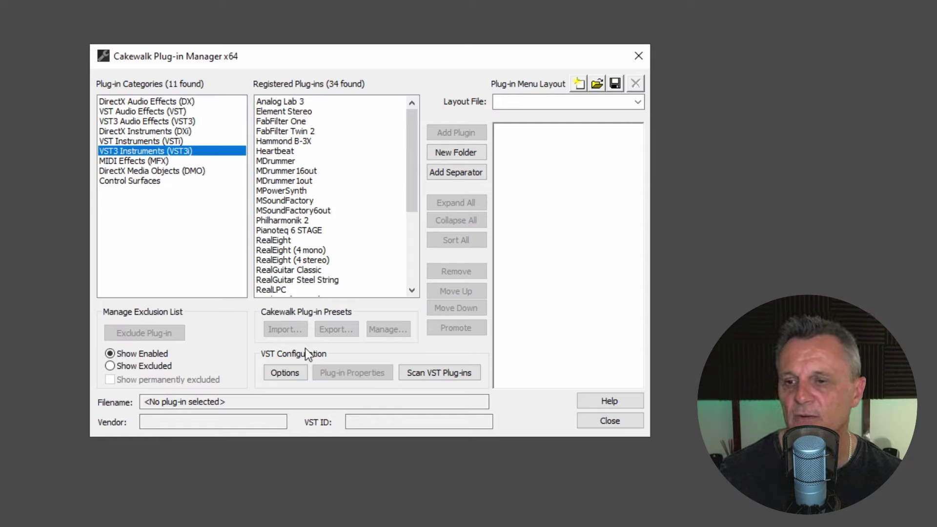
{"action": "left_click", "coordinate": [287, 373]}
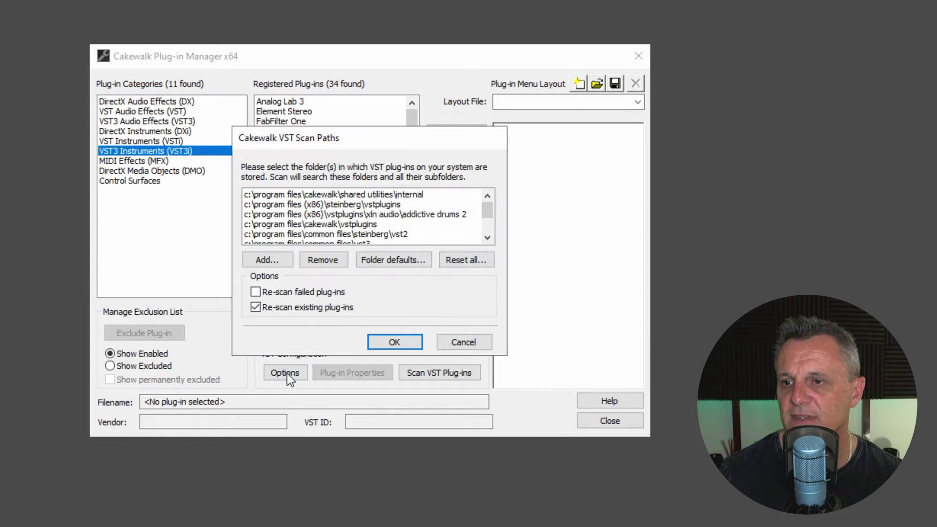
Step: Add D:\MyVSTs as a VST scan path, accept the paths, and close the Plug-in Manager
{"action": "left_click_drag", "start_coordinate": [487, 212], "coordinate": [487, 231]}
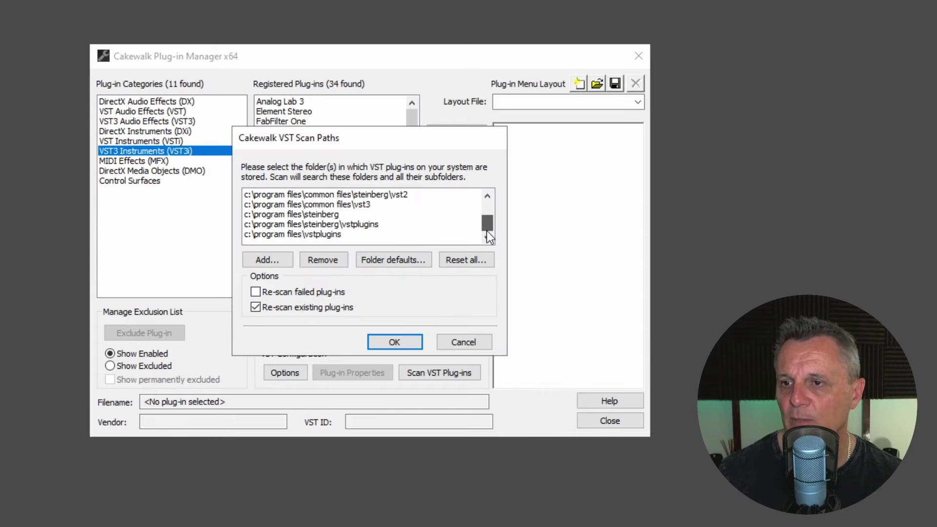
{"action": "left_click", "coordinate": [268, 260]}
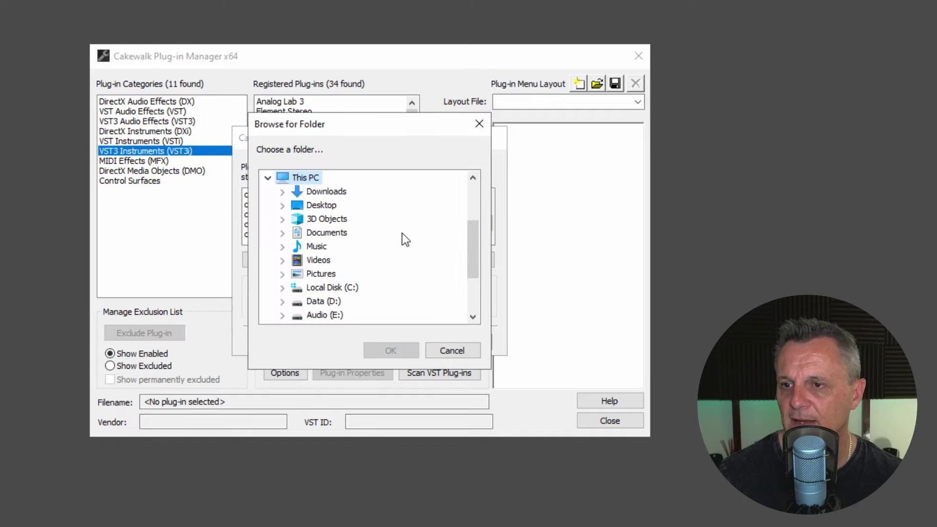
{"action": "left_click", "coordinate": [324, 302]}
{"action": "left_click_drag", "start_coordinate": [472, 259], "coordinate": [463, 283]}
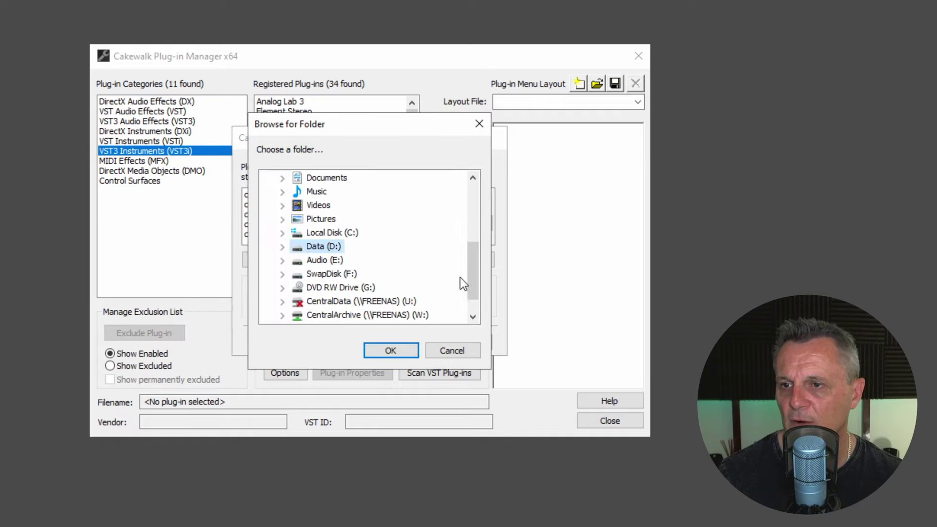
{"action": "left_click", "coordinate": [282, 247]}
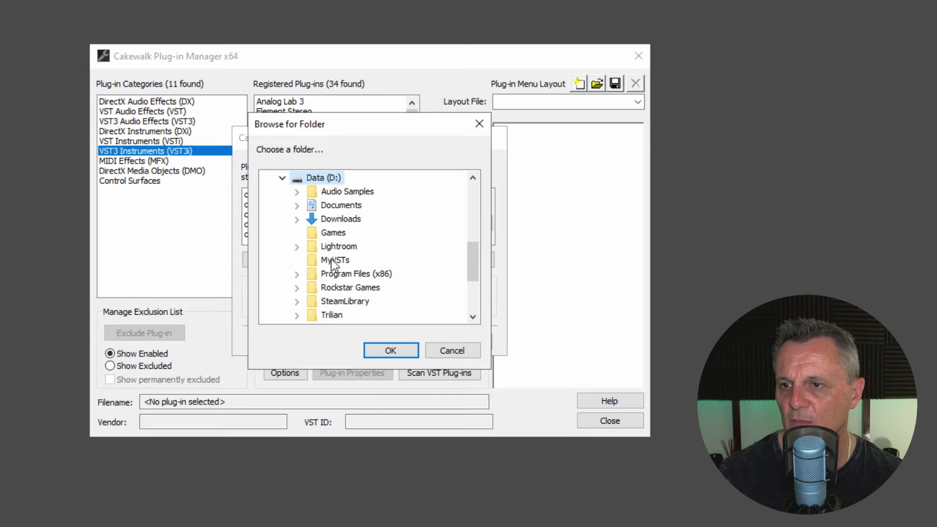
{"action": "left_click", "coordinate": [335, 260]}
{"action": "left_click", "coordinate": [392, 349]}
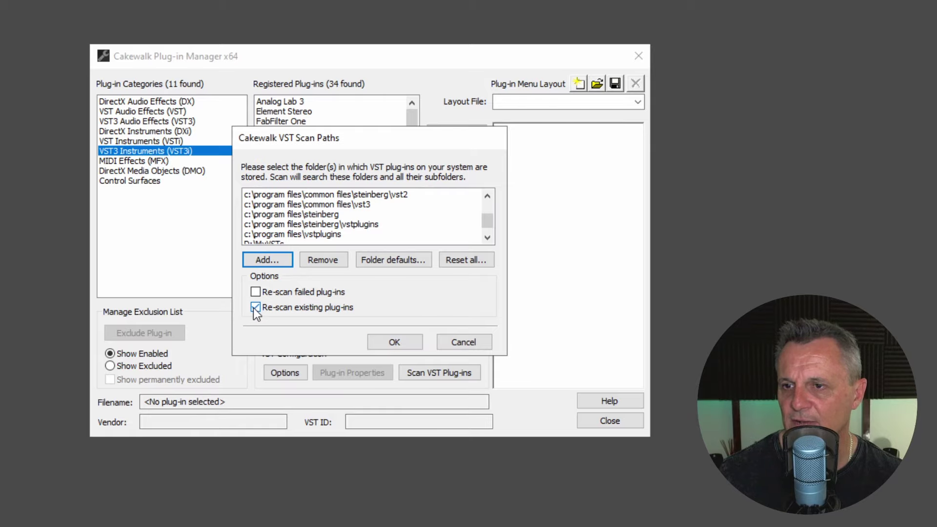
{"action": "left_click", "coordinate": [383, 342]}
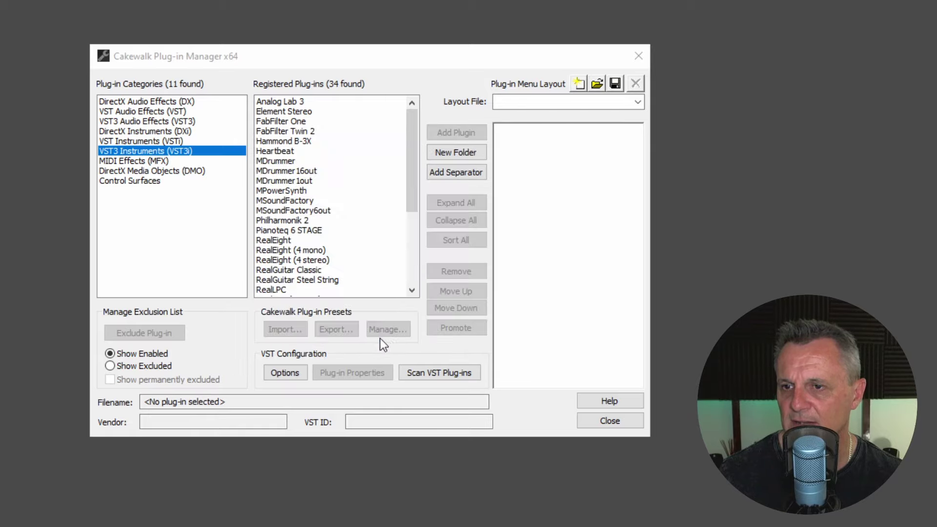
{"action": "left_click", "coordinate": [604, 423]}
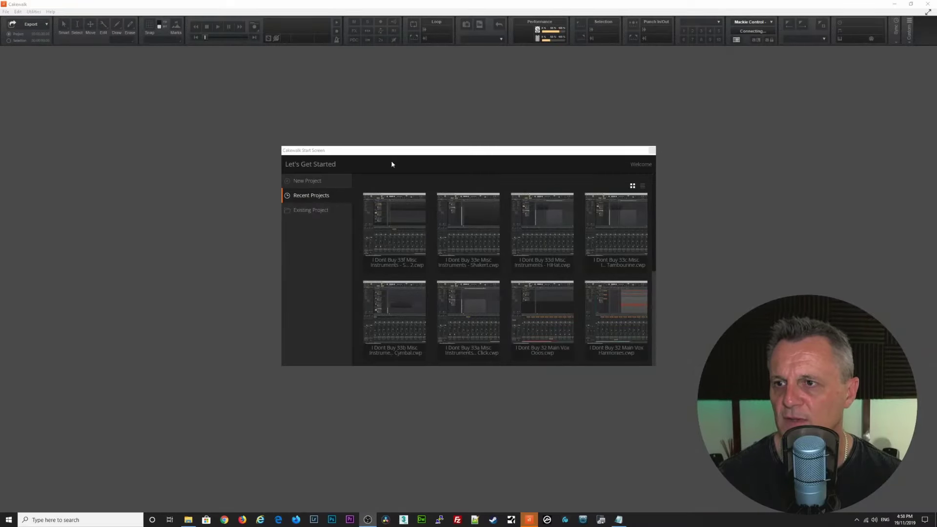
Step: Create a new project from the Empty Project template and expand the Denise plug-in folder
{"action": "left_click", "coordinate": [303, 181]}
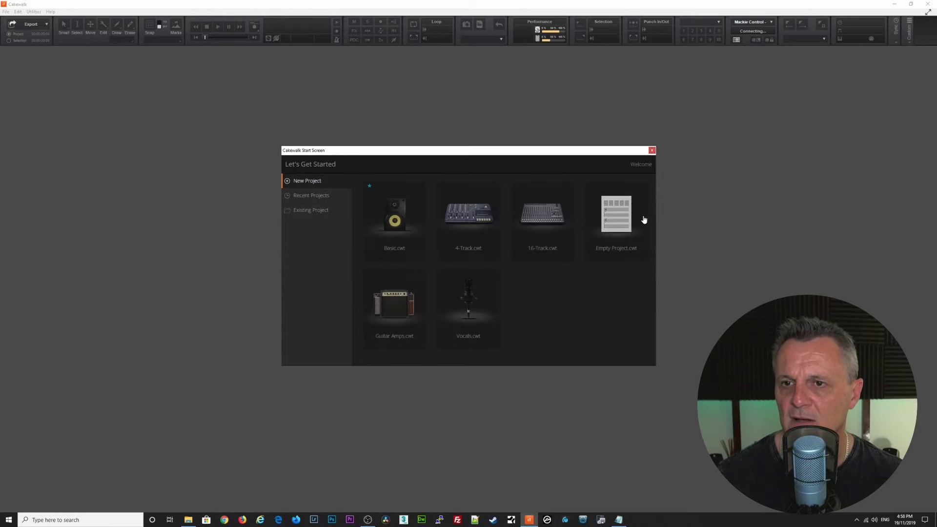
{"action": "left_click", "coordinate": [611, 221]}
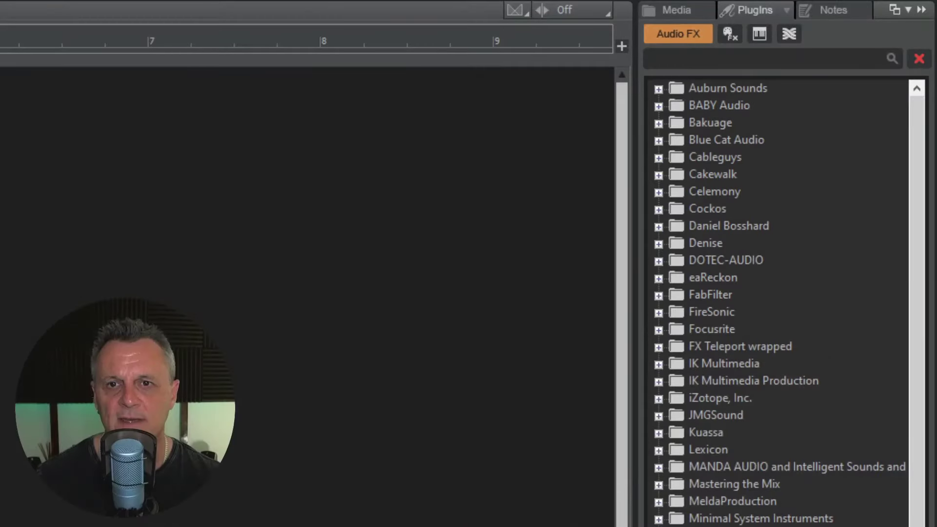
{"action": "left_click", "coordinate": [659, 244]}
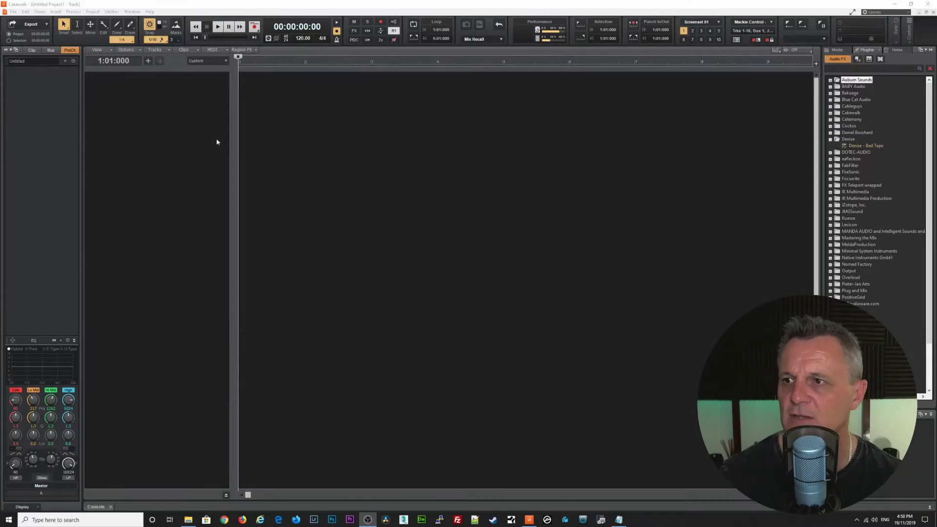
Step: Insert an audio track, drop Denise - Bad Tape onto Track 1's FX bin, and centre its window
{"action": "right_click", "coordinate": [139, 109]}
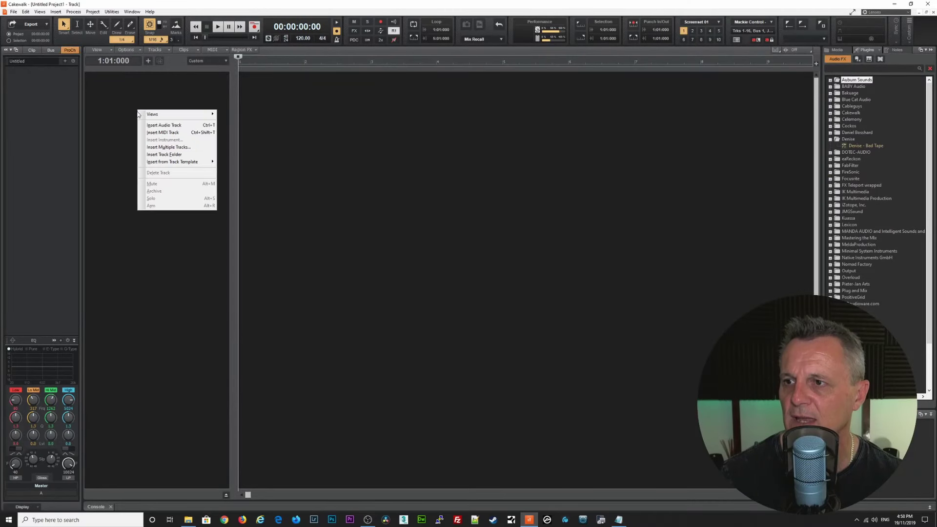
{"action": "left_click", "coordinate": [161, 126]}
{"action": "left_click_drag", "start_coordinate": [861, 146], "coordinate": [191, 97]}
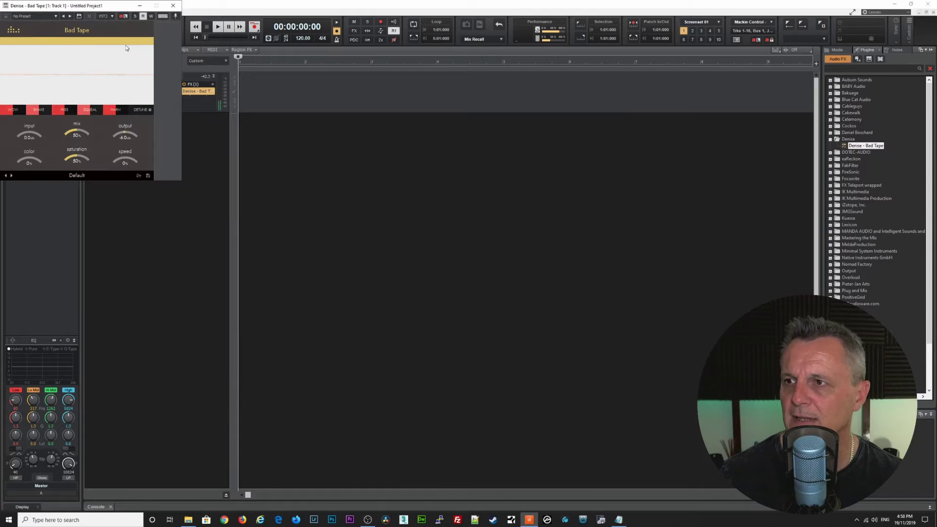
{"action": "left_click_drag", "start_coordinate": [96, 7], "coordinate": [494, 194]}
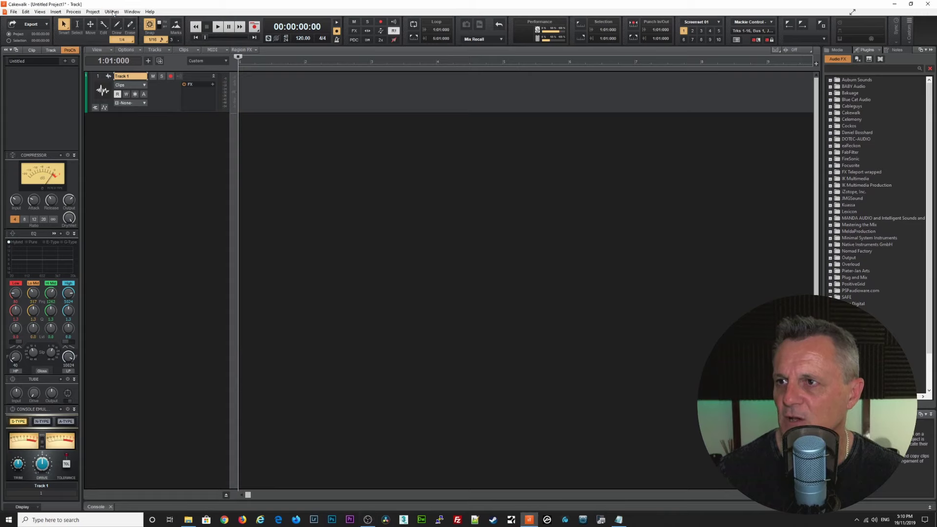
Step: Reopen the Plug-in Manager, verify d:\myvsts appears in the VST Scan Paths, then cancel
{"action": "left_click", "coordinate": [113, 12]}
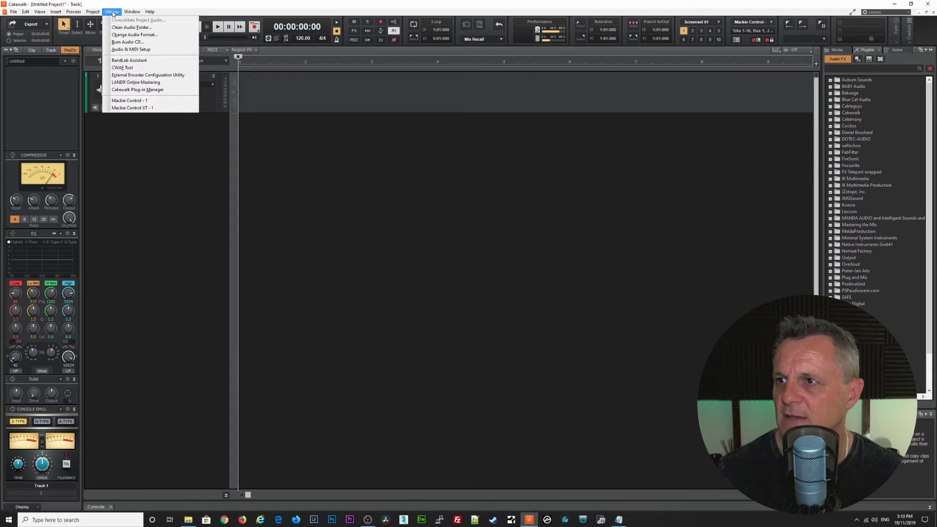
{"action": "left_click", "coordinate": [142, 90]}
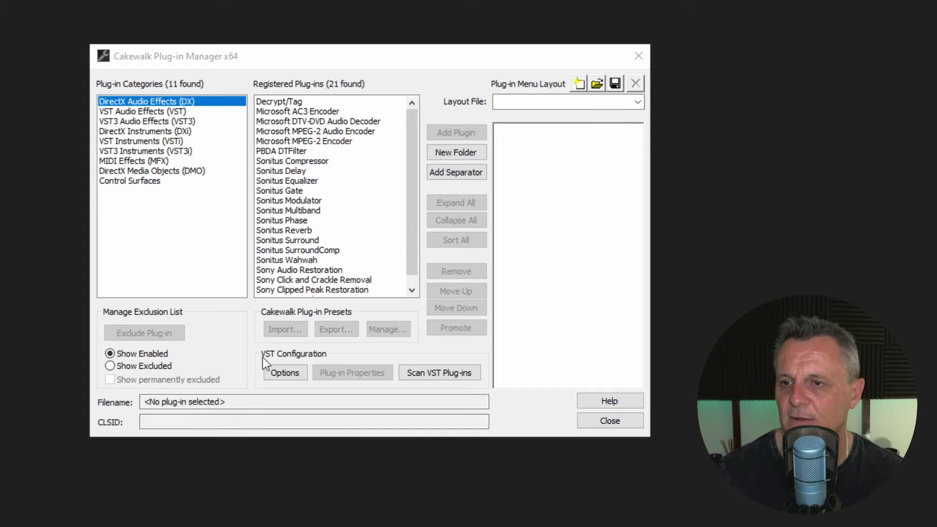
{"action": "left_click", "coordinate": [286, 374]}
{"action": "left_click_drag", "start_coordinate": [488, 204], "coordinate": [486, 224]}
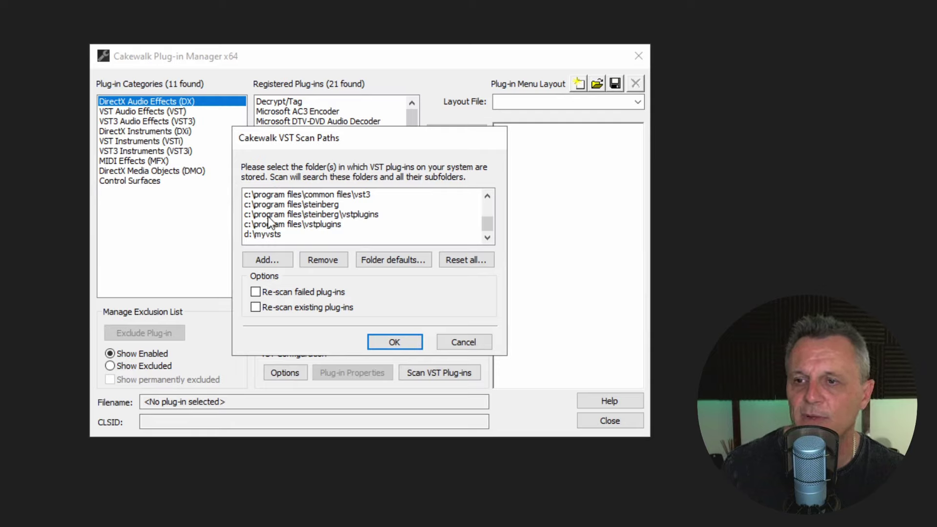
{"action": "left_click", "coordinate": [461, 344]}
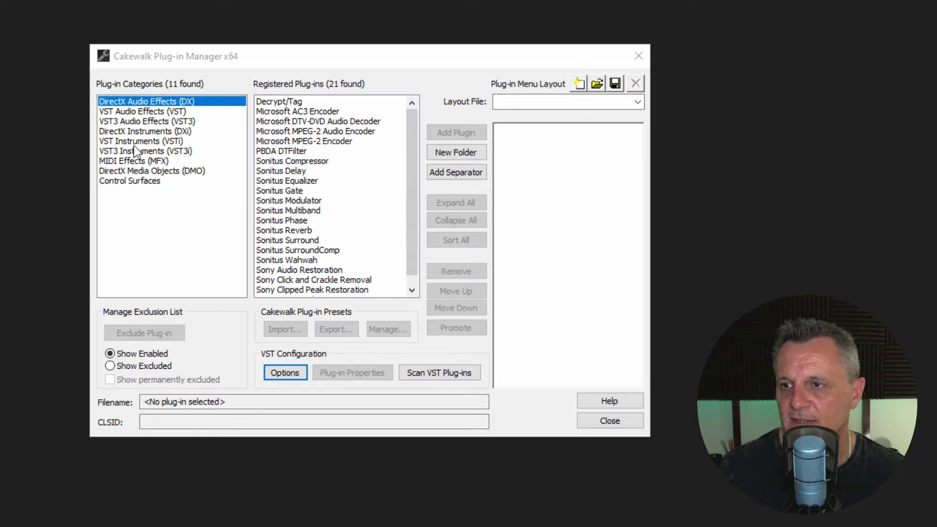
Step: Show the excluded VST audio effects and re-enable Denise - Bad Tape
{"action": "left_click", "coordinate": [126, 111]}
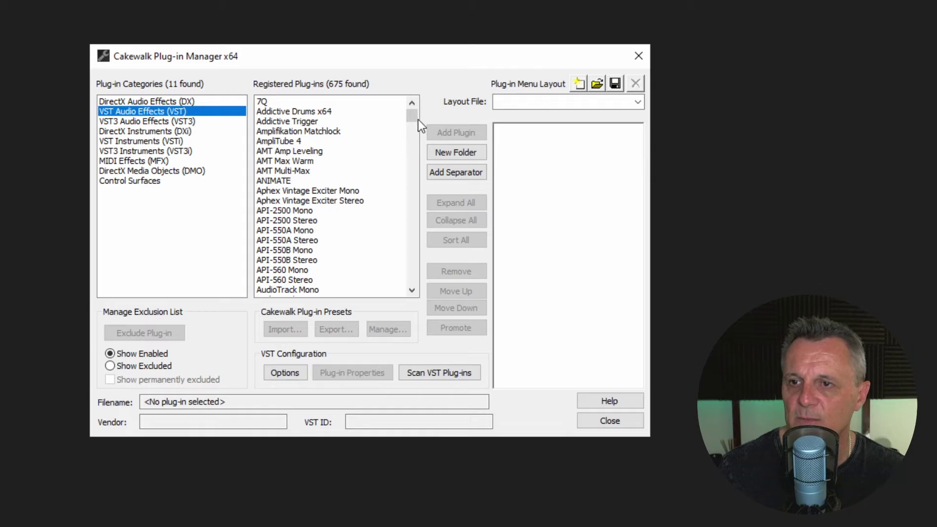
{"action": "left_click_drag", "start_coordinate": [412, 117], "coordinate": [363, 107]}
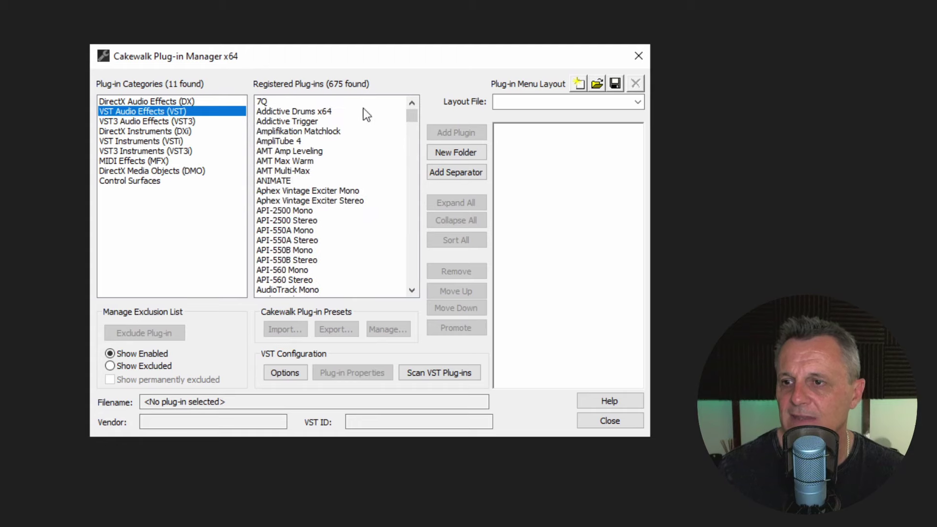
{"action": "left_click", "coordinate": [139, 367]}
{"action": "left_click", "coordinate": [149, 353]}
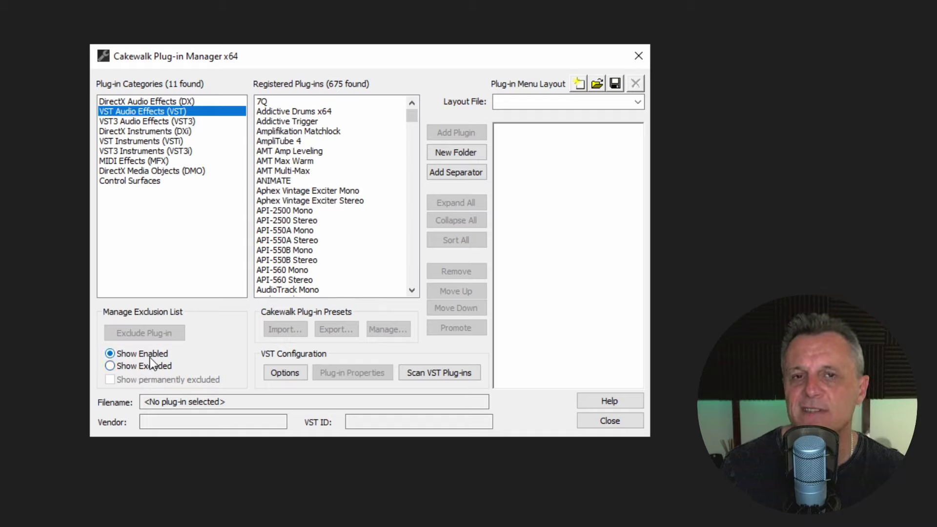
{"action": "left_click", "coordinate": [111, 367]}
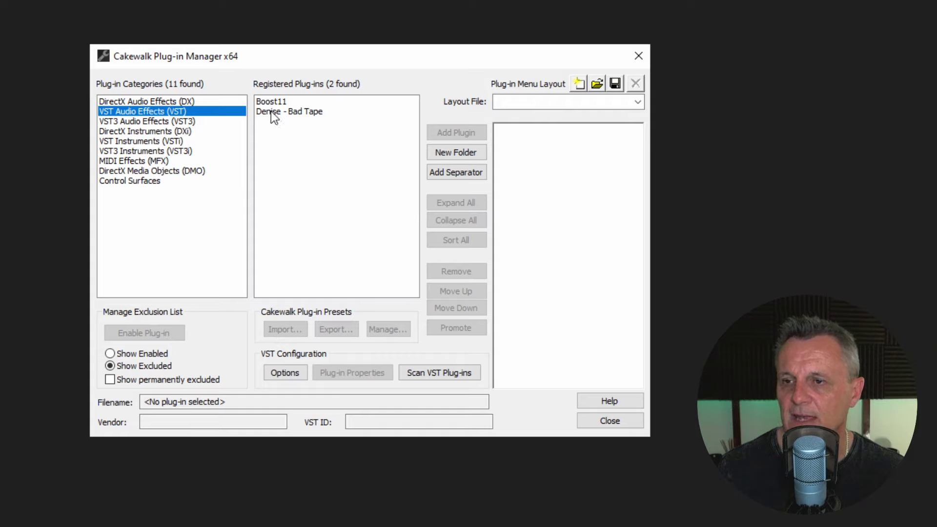
{"action": "left_click", "coordinate": [271, 113]}
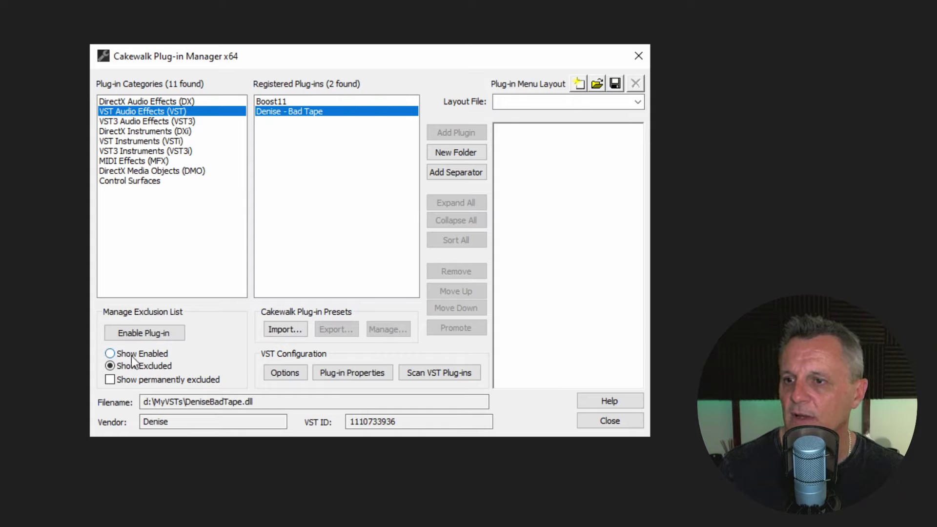
{"action": "left_click", "coordinate": [147, 334]}
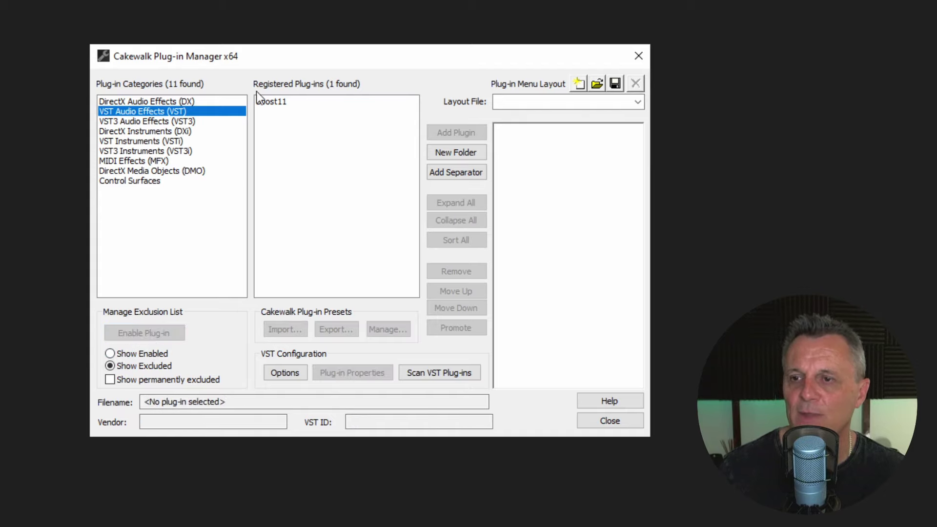
Step: Switch back to enabled plug-ins and locate Denise - Bad Tape among the 676 VST effects
{"action": "left_click", "coordinate": [132, 354]}
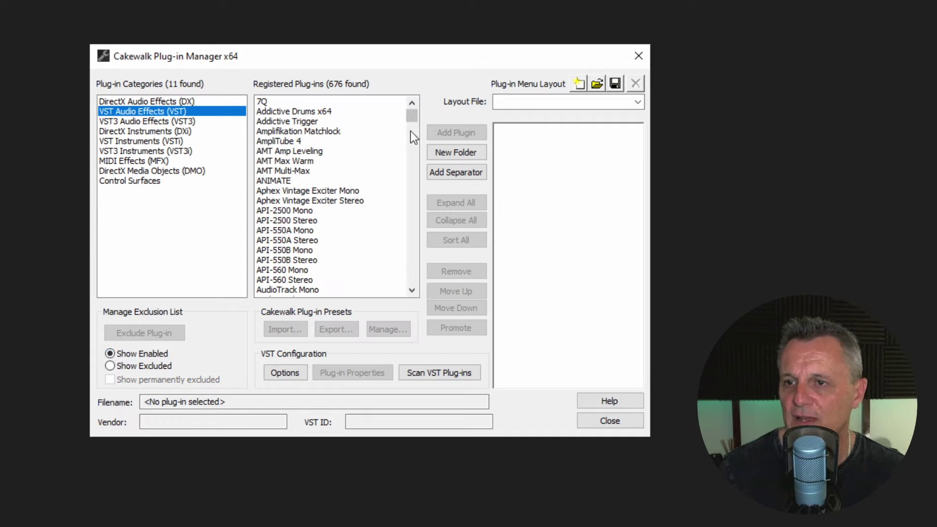
{"action": "left_click_drag", "start_coordinate": [411, 117], "coordinate": [408, 143]}
{"action": "scroll", "coordinate": [291, 142], "scroll_direction": "up", "scroll_amount": 2}
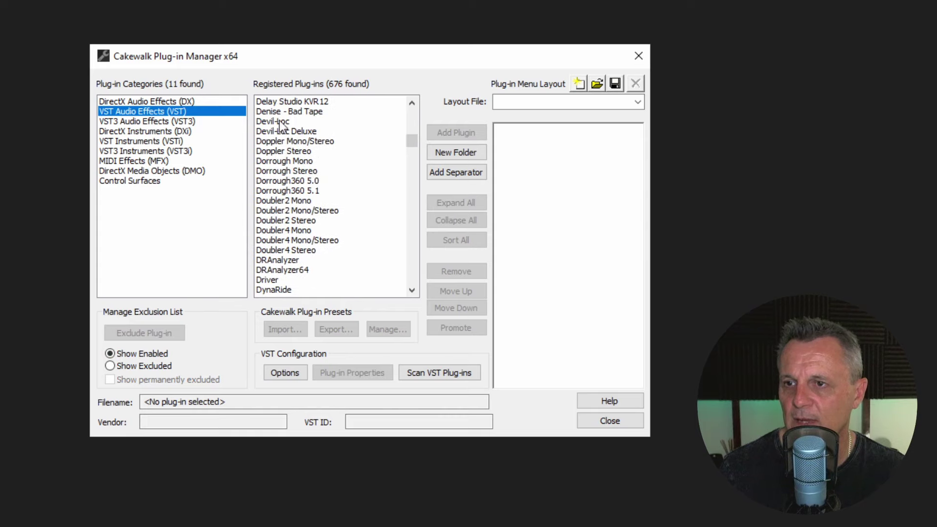
{"action": "left_click", "coordinate": [295, 112]}
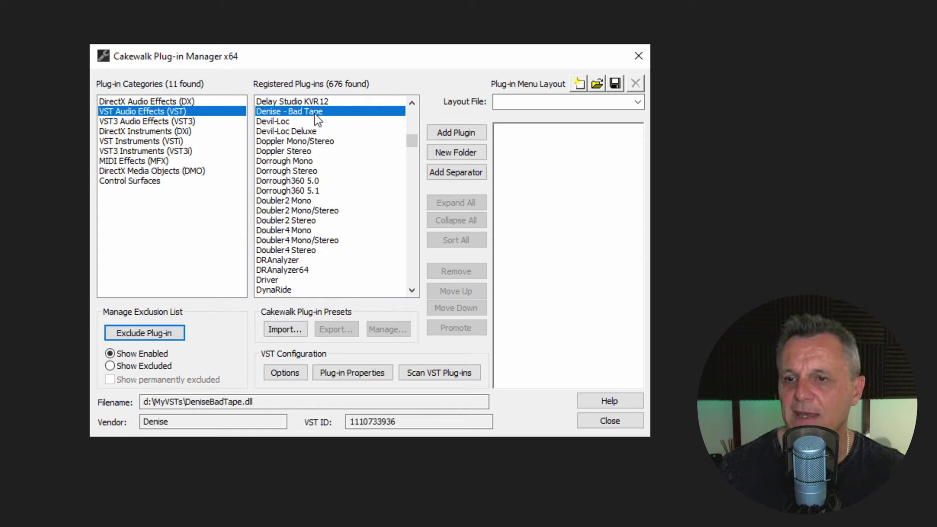
Step: Close the Plug-in Manager, drag Denise - Bad Tape onto Track 1's FX bin, and centre its window
{"action": "left_click", "coordinate": [610, 421]}
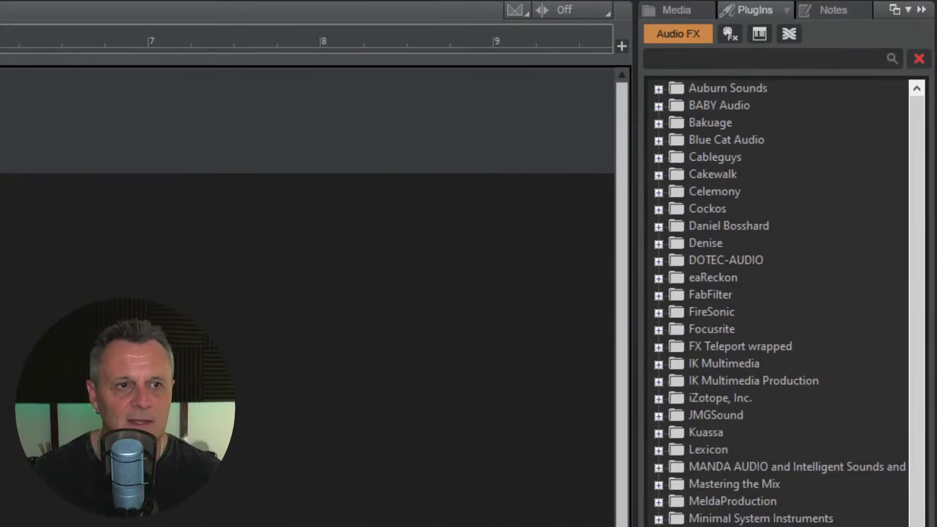
{"action": "left_click", "coordinate": [658, 245]}
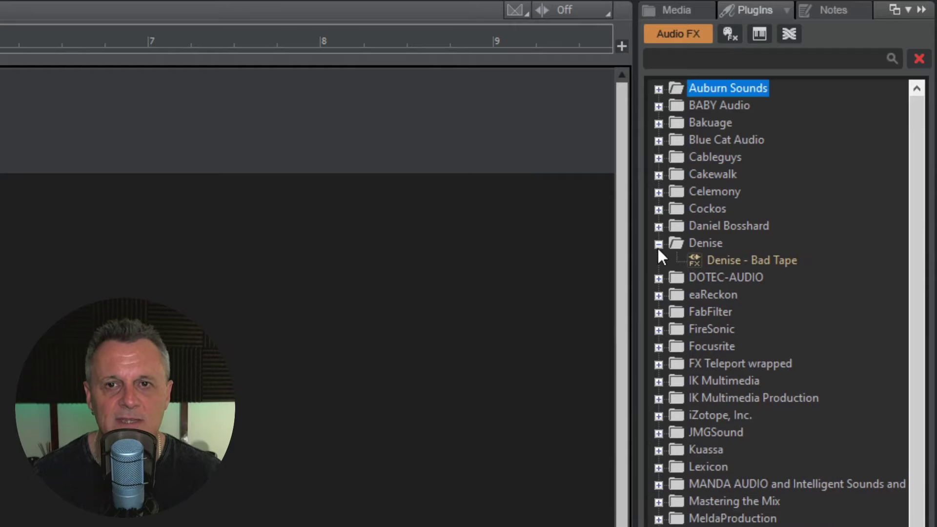
{"action": "left_click", "coordinate": [658, 246]}
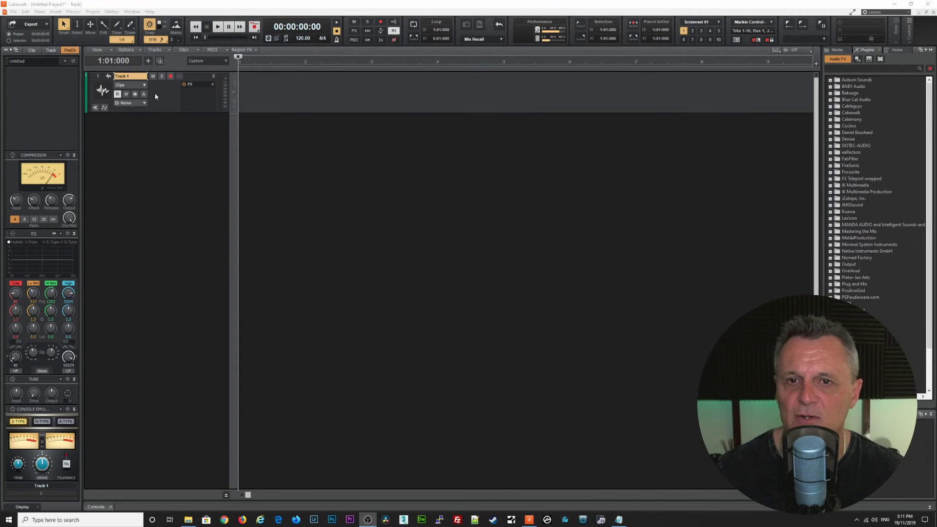
{"action": "left_click", "coordinate": [831, 140]}
{"action": "left_click_drag", "start_coordinate": [864, 145], "coordinate": [210, 99]}
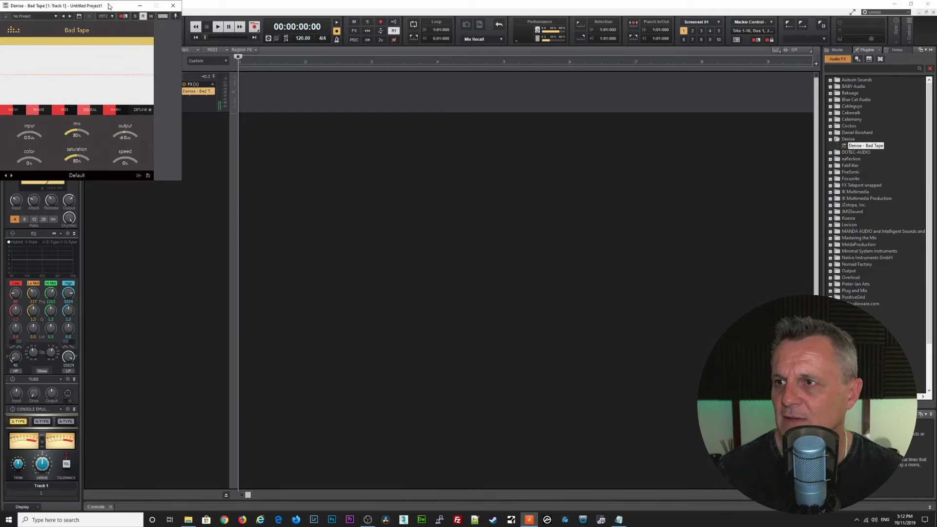
{"action": "left_click_drag", "start_coordinate": [109, 5], "coordinate": [552, 175]}
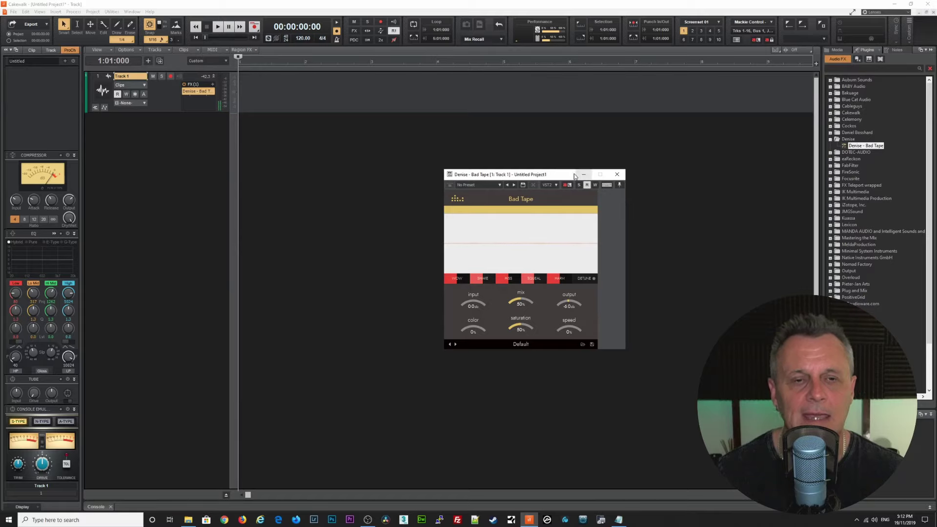